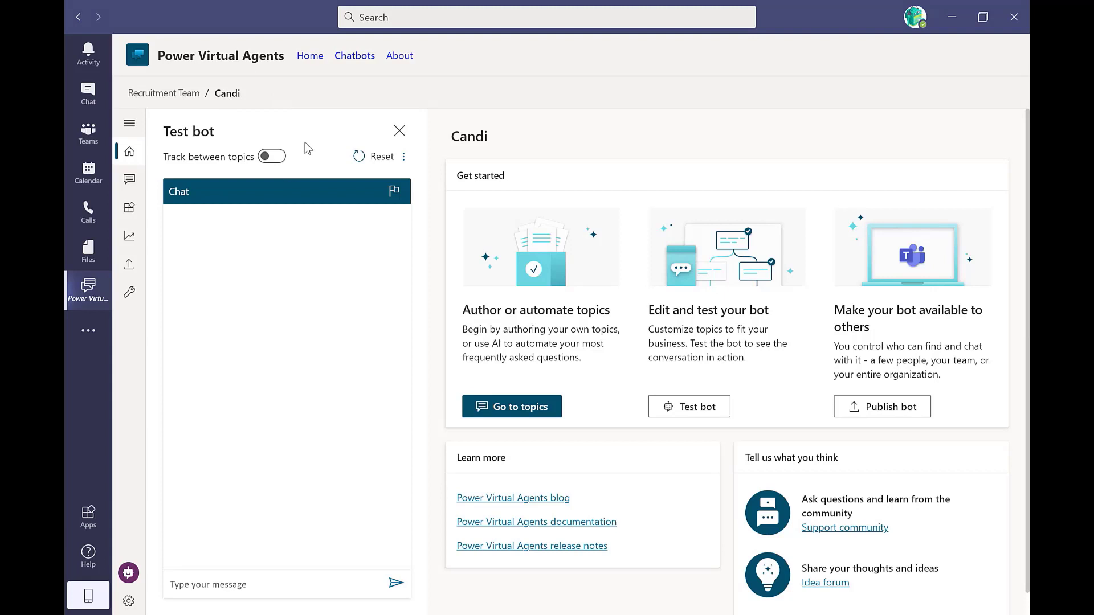
- Send the message "hello" to the Candi bot in the test chat
{"action": "left_click", "coordinate": [285, 587]}
{"action": "type", "text": "hello"}
{"action": "key", "text": "Return"}
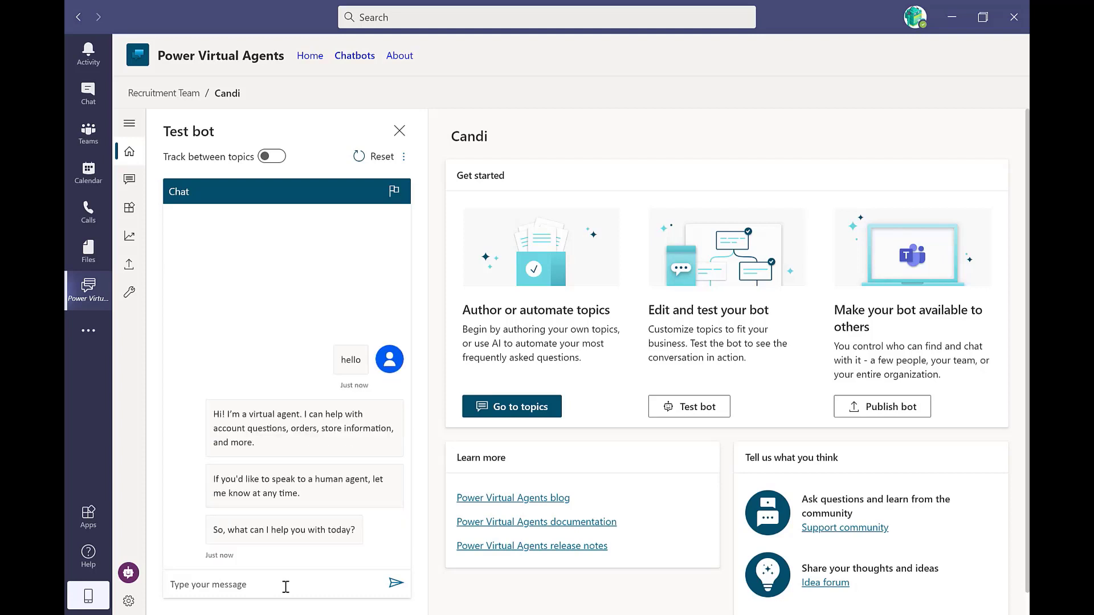
- Open the bot's topics list without the test chat and turn off the topic "Lesson 1 - A simple topic"
{"action": "left_click", "coordinate": [139, 129]}
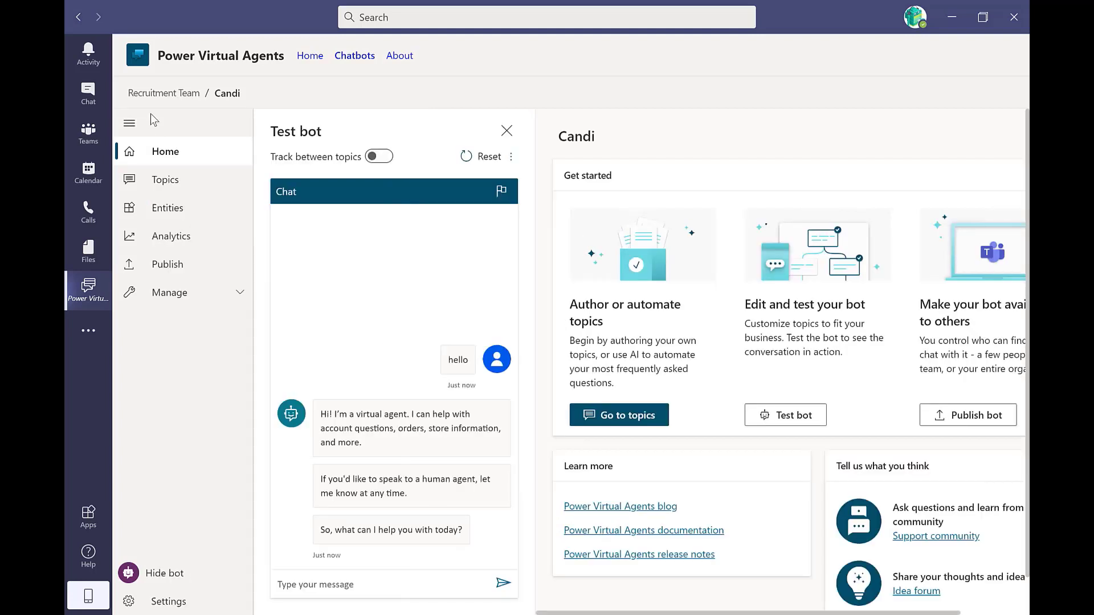
{"action": "left_click", "coordinate": [177, 189]}
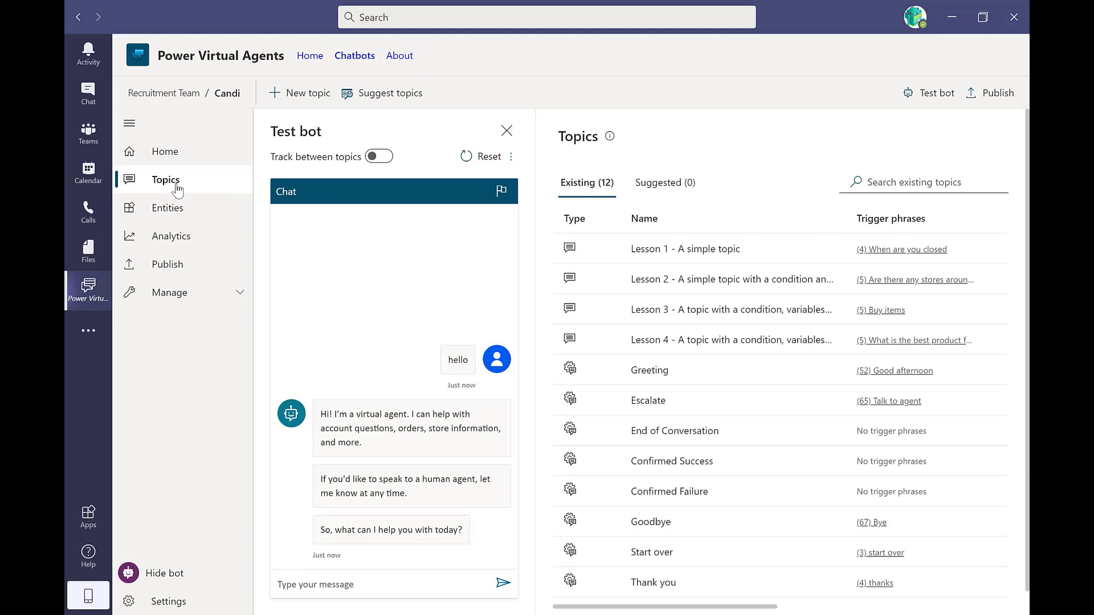
{"action": "left_click", "coordinate": [506, 131]}
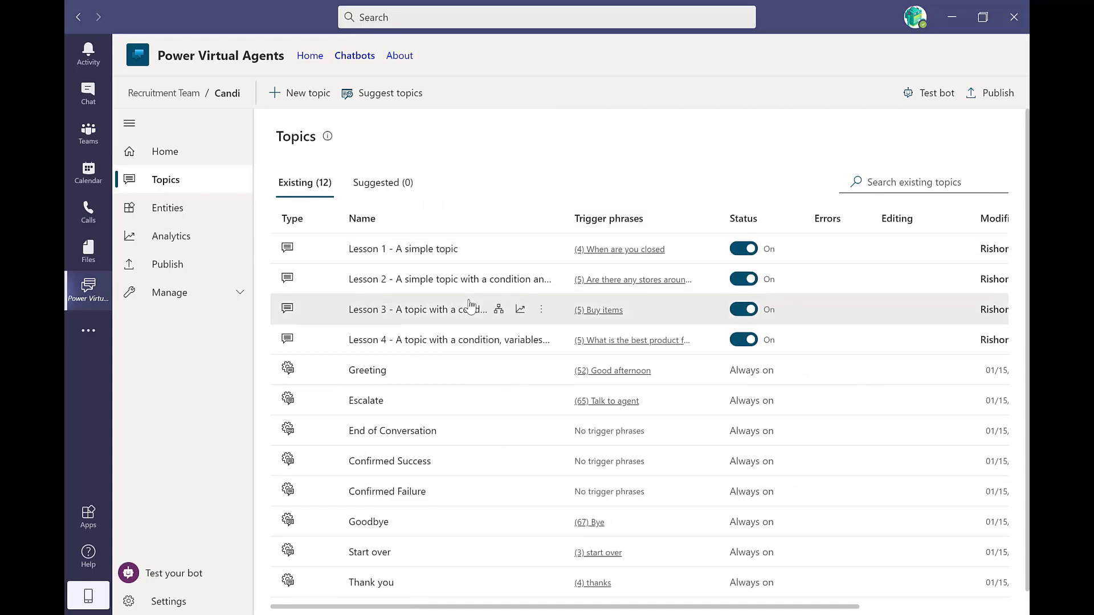
{"action": "left_click", "coordinate": [743, 251]}
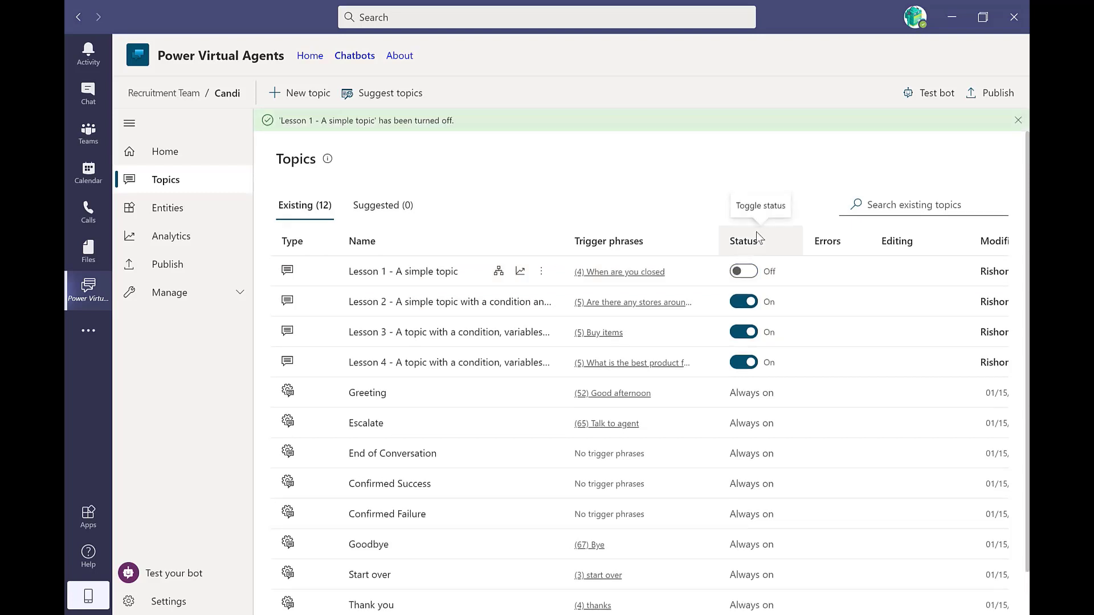
- Examine the bot's prebuilt entities, its analytics summary and its management options
{"action": "left_click", "coordinate": [194, 207]}
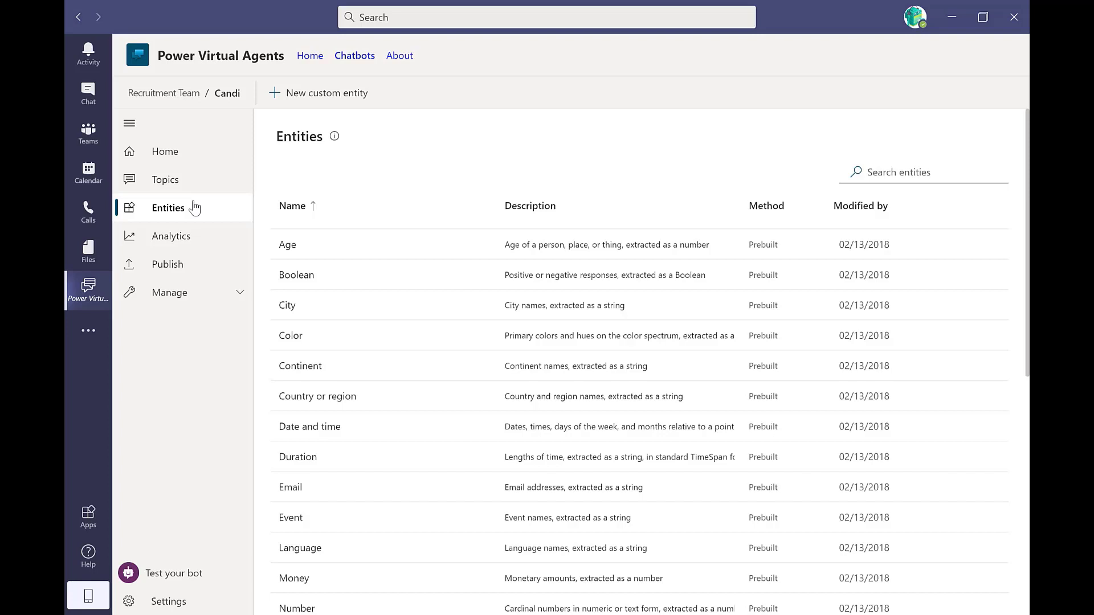
{"action": "scroll", "coordinate": [228, 228], "scroll_direction": "down", "scroll_amount": 7}
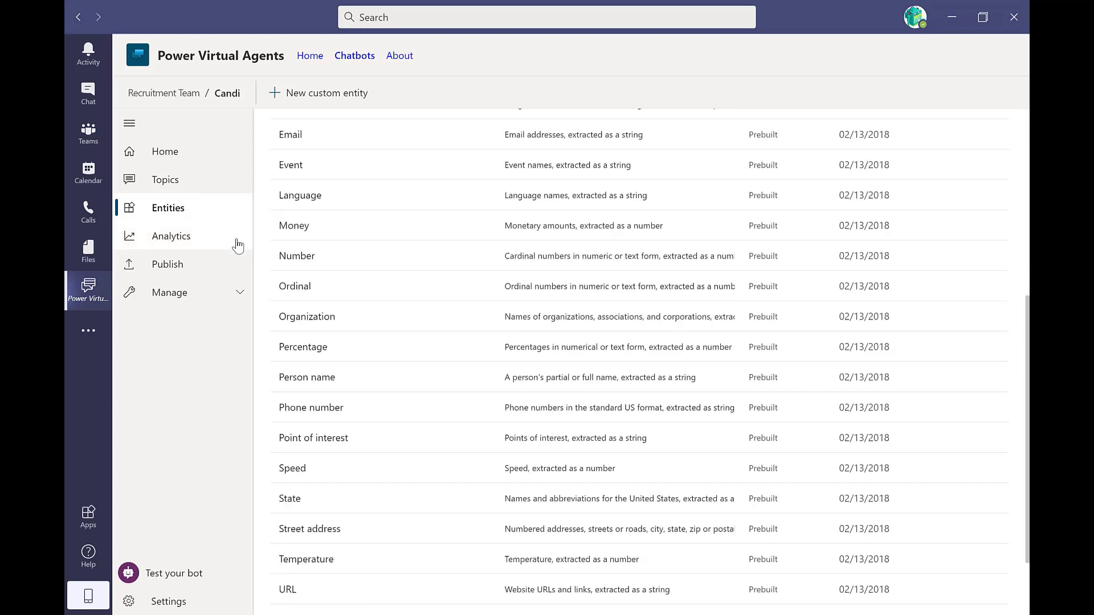
{"action": "left_click", "coordinate": [236, 242]}
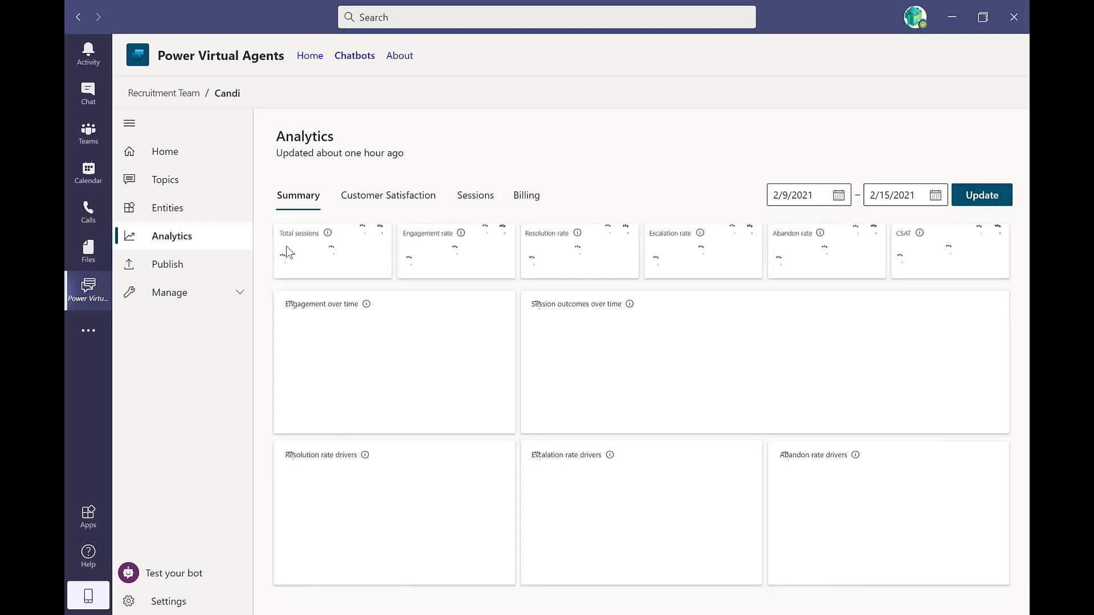
{"action": "left_click", "coordinate": [169, 292]}
{"action": "left_click", "coordinate": [179, 358]}
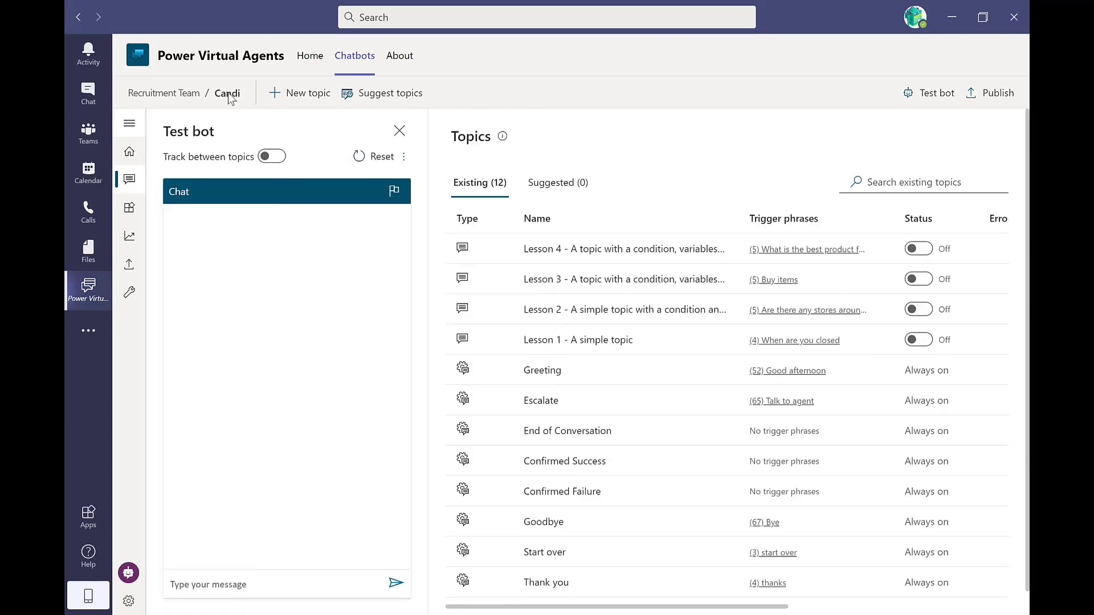
- Create a new topic named "Referral Policy" with the test chat closed
{"action": "left_click", "coordinate": [295, 106]}
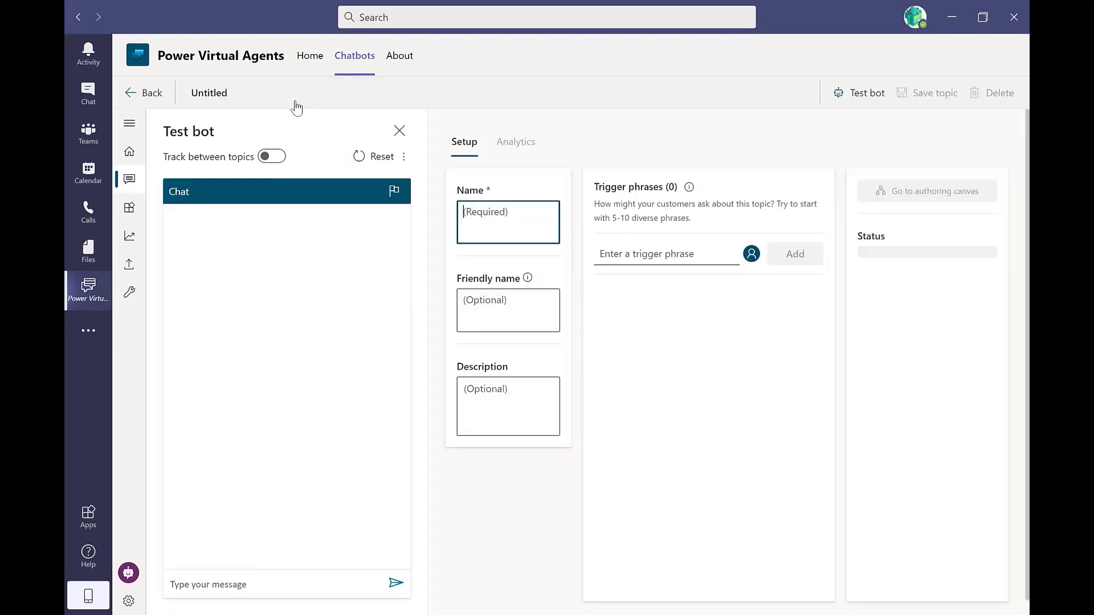
{"action": "left_click", "coordinate": [400, 131]}
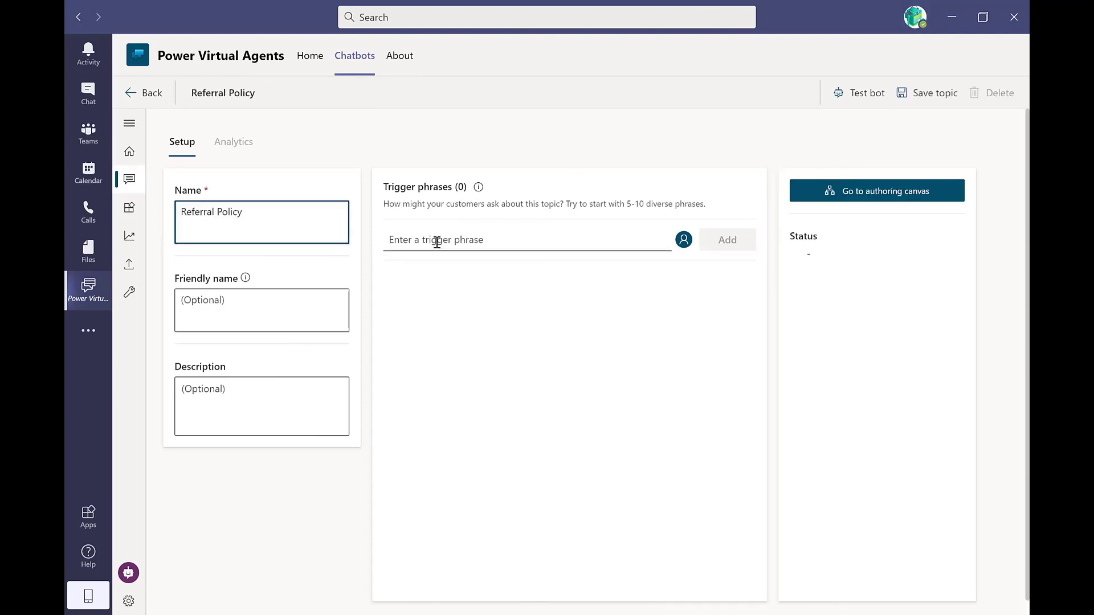
{"action": "left_click", "coordinate": [437, 241]}
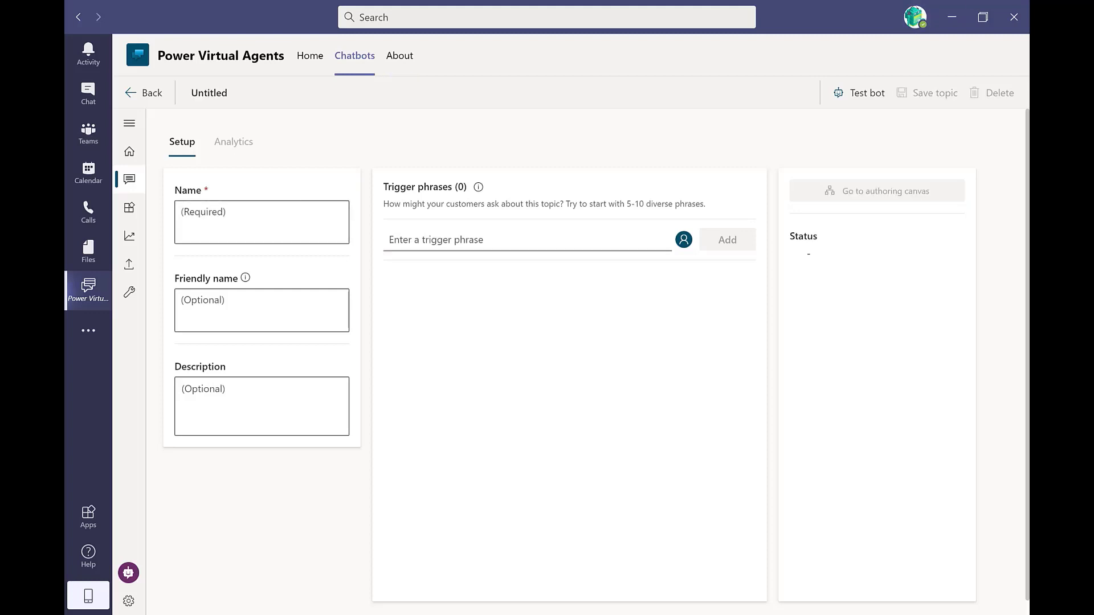
{"action": "type", "text": "Referral Policy"}
- Add the trigger phrases "How do referrals work", "Recommend someone for job", "Staff recommendations", "Suggest for position", "Refer someone for vacancy" and "Referral policy"
{"action": "left_click", "coordinate": [437, 242]}
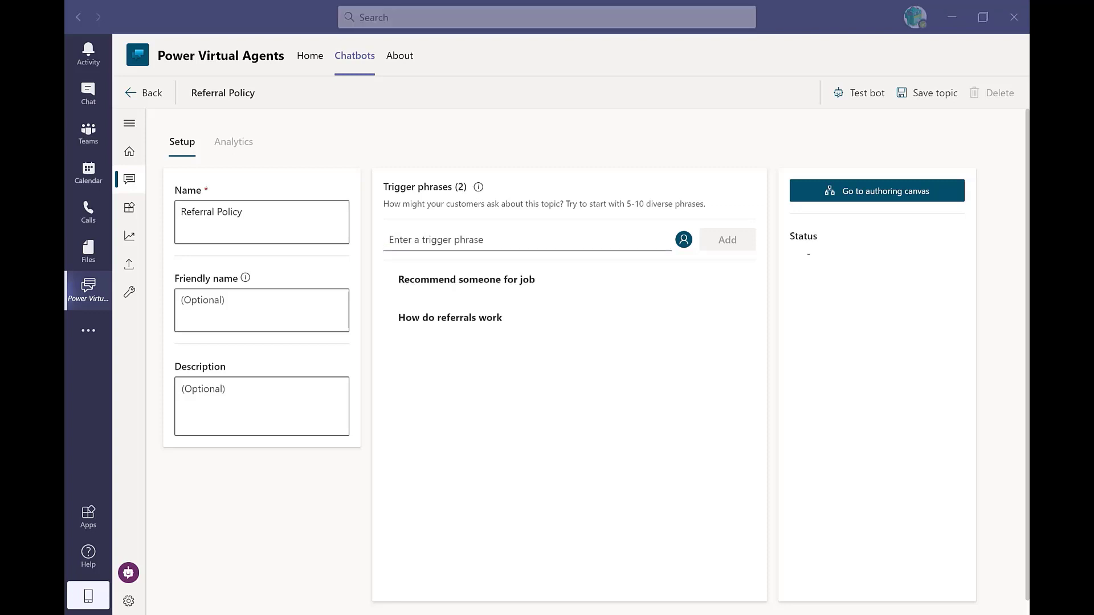
{"action": "left_click", "coordinate": [509, 239]}
{"action": "type", "text": "Staff recommendations"}
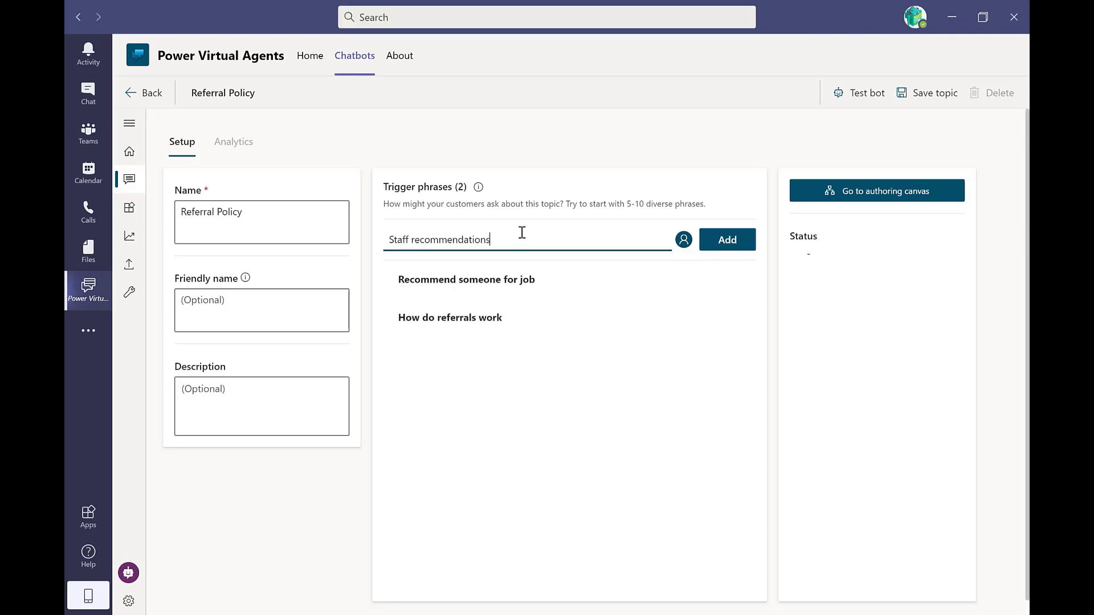
{"action": "key", "text": "Return"}
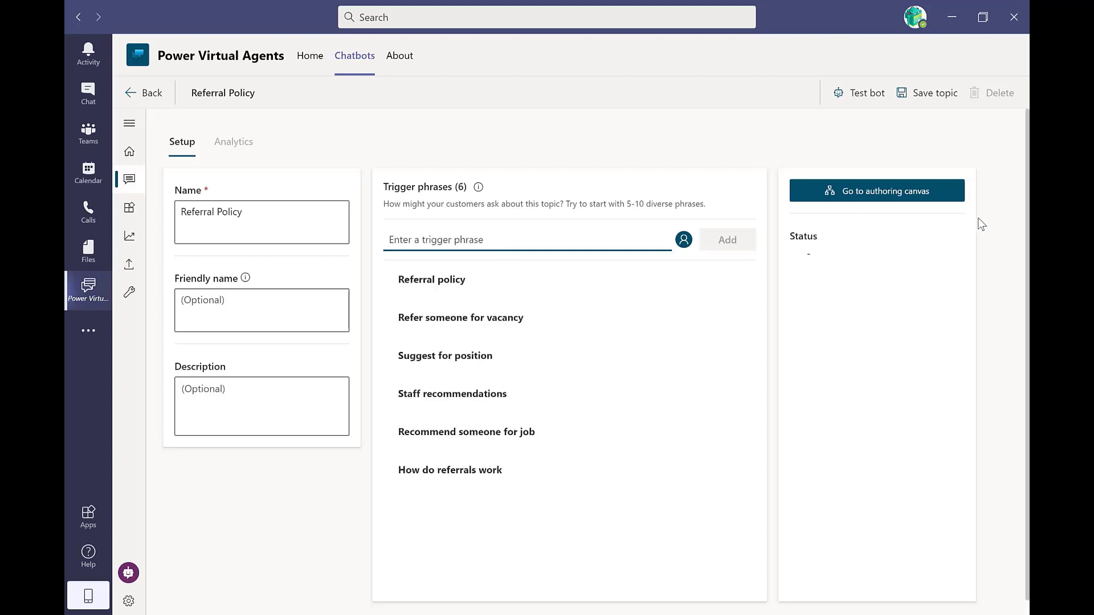
- In the canvas, enter the message "If you know someone who'd you think would be a great fit to work with us, we'd love to hear about them."
{"action": "left_click", "coordinate": [950, 200]}
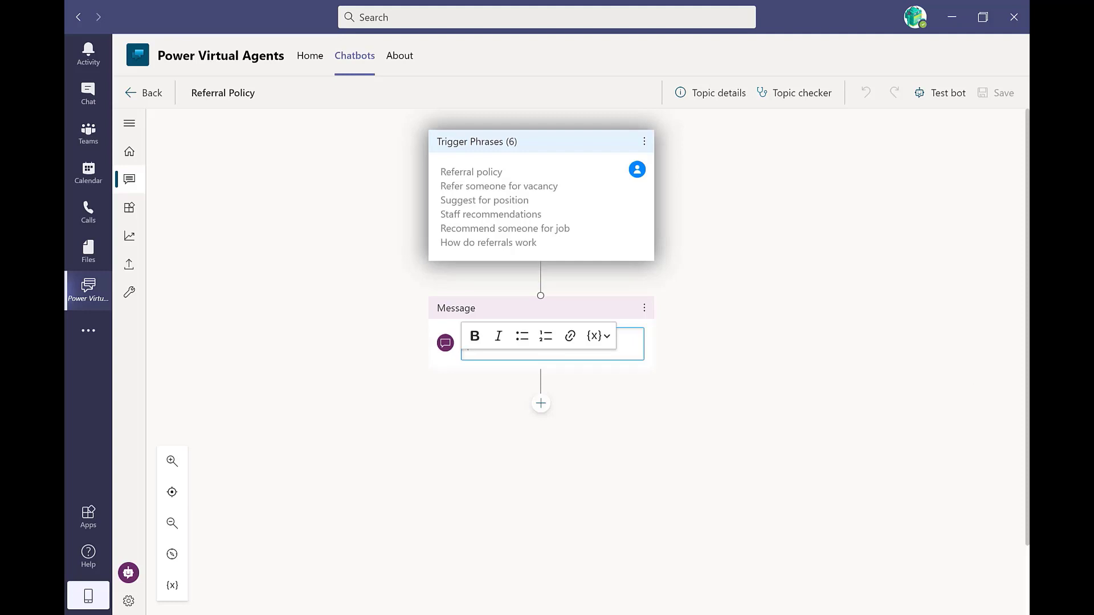
{"action": "key", "text": "alt+Tab"}
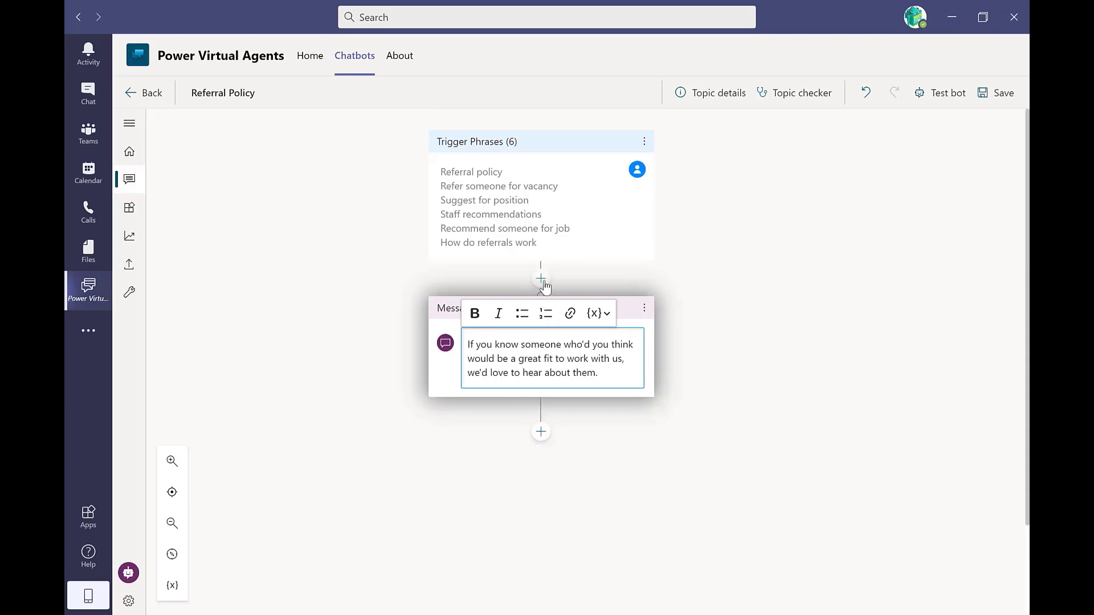
- Add a second message: "If the person you refer is successfully offered a position, you'll also be entitled to a bonus of $500 and a free lunch."
{"action": "left_click", "coordinate": [542, 280]}
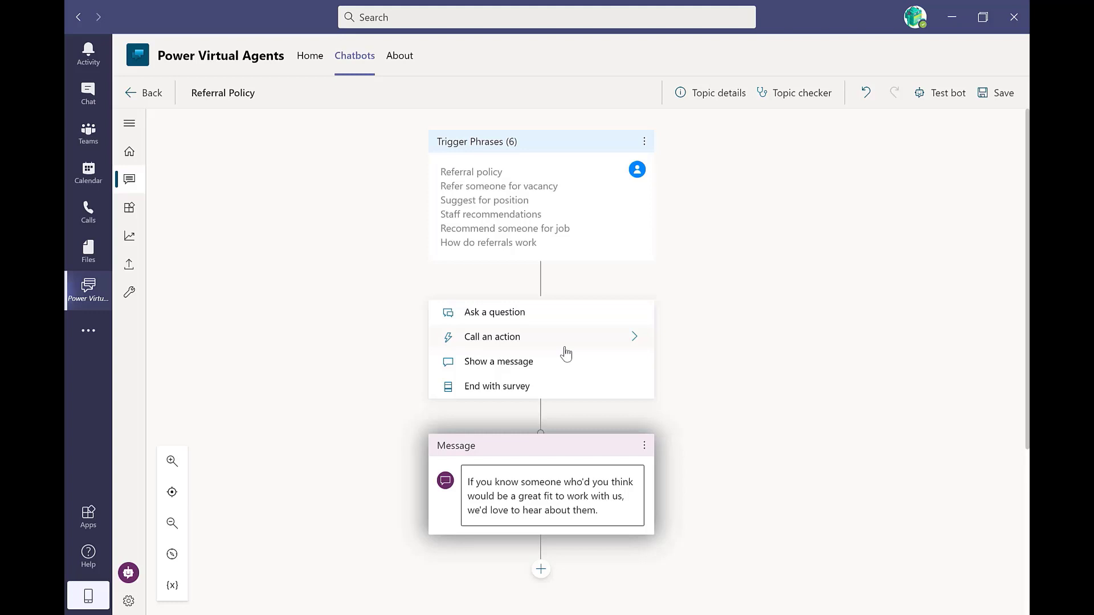
{"action": "scroll", "coordinate": [559, 387], "scroll_direction": "down", "scroll_amount": 3}
{"action": "left_click", "coordinate": [539, 428]}
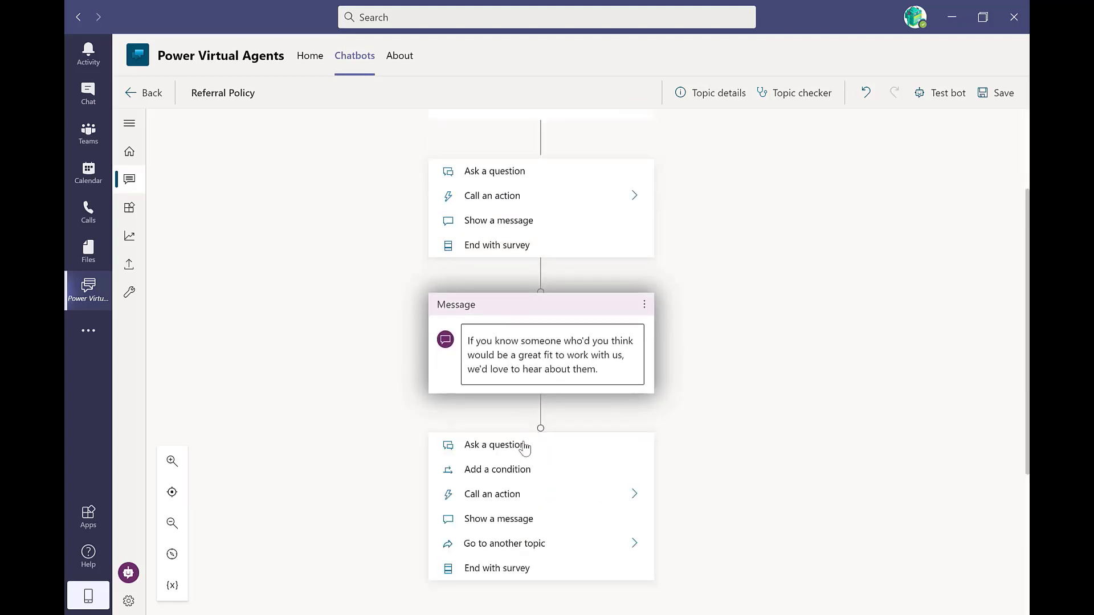
{"action": "left_click", "coordinate": [527, 519]}
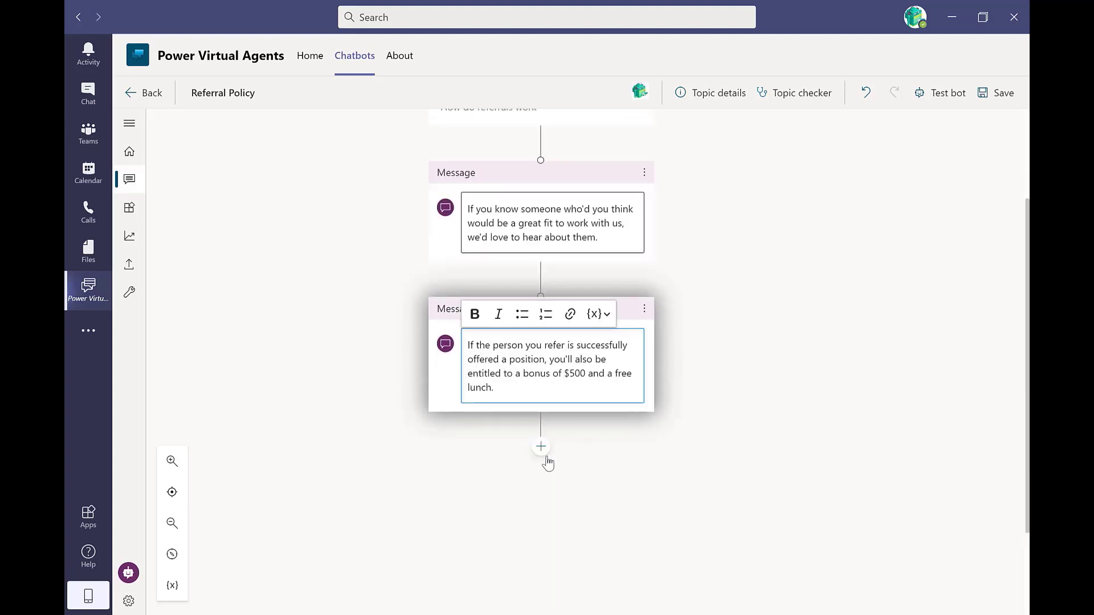
- Add a question below the second message asking "Would you like to know about how you can submit your referral?"
{"action": "left_click", "coordinate": [542, 447]}
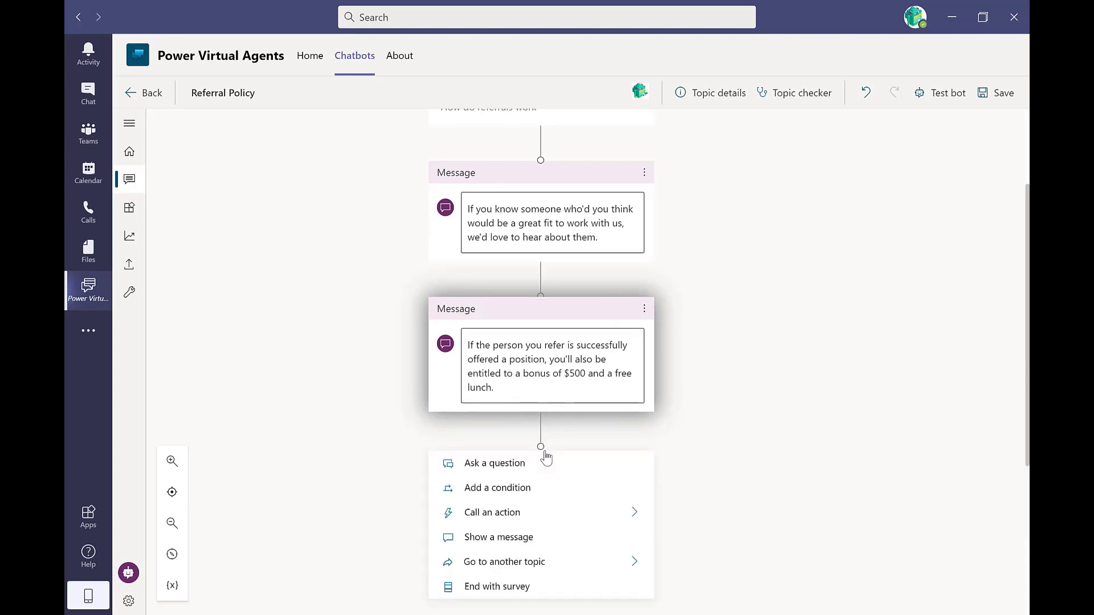
{"action": "left_click", "coordinate": [549, 464]}
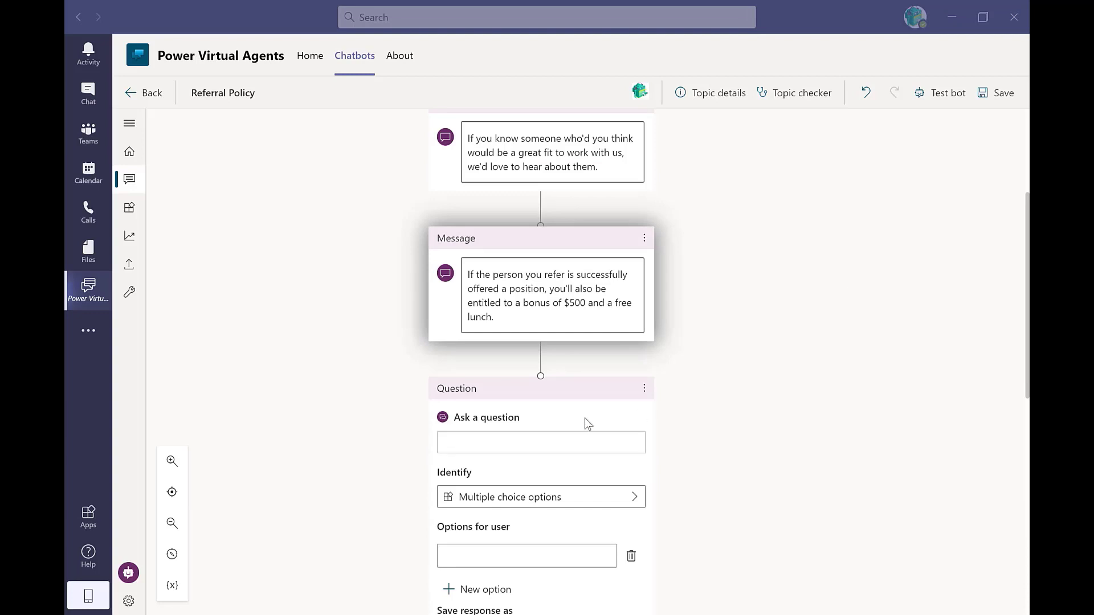
{"action": "left_click", "coordinate": [550, 444]}
{"action": "type", "text": "Would you like to know about how you can submit your referral?"}
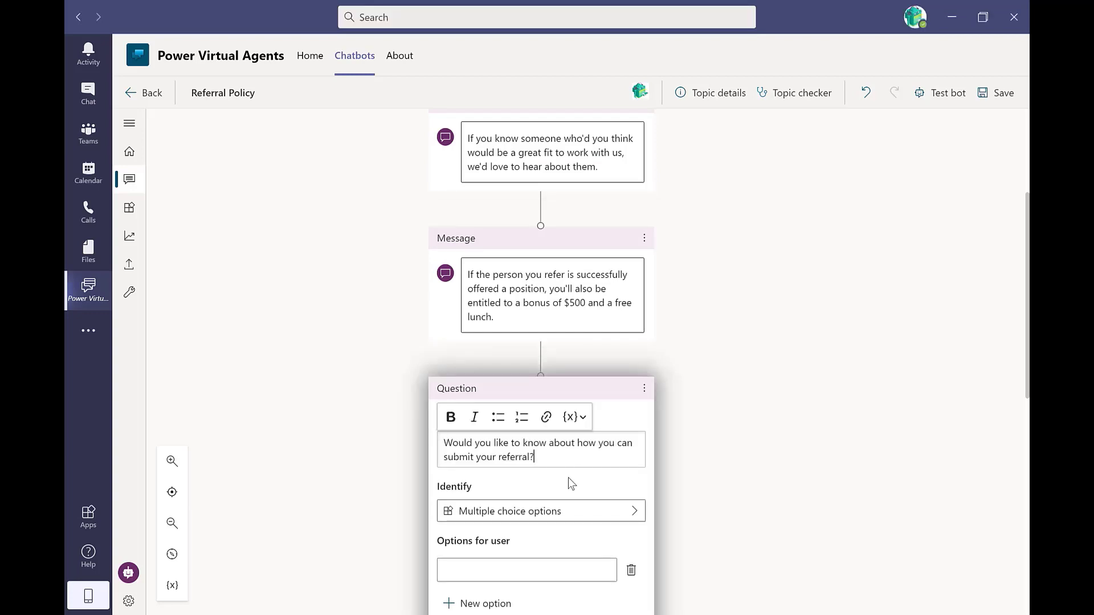
- Set the referral question to identify a Boolean answer
{"action": "scroll", "coordinate": [584, 479], "scroll_direction": "down", "scroll_amount": 3}
{"action": "left_click", "coordinate": [632, 372]}
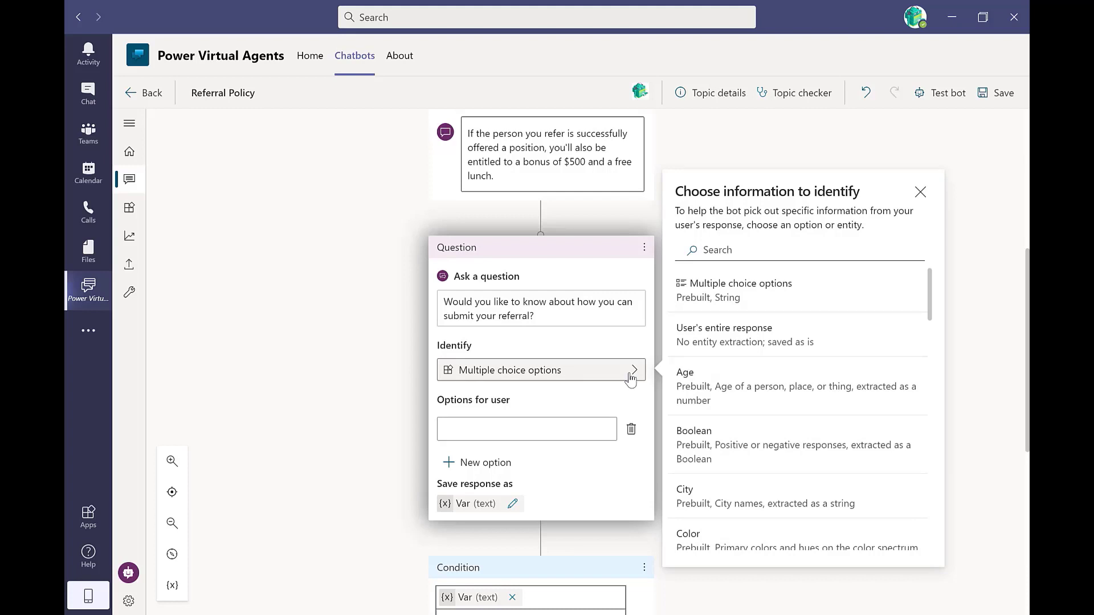
{"action": "scroll", "coordinate": [837, 461], "scroll_direction": "down", "scroll_amount": 1}
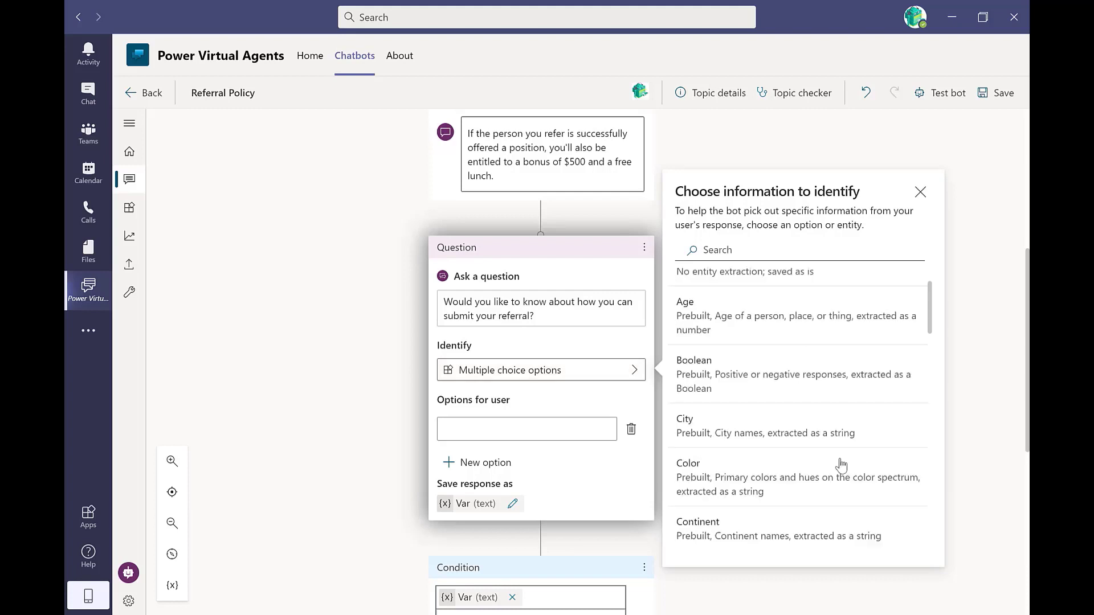
{"action": "left_click", "coordinate": [840, 387]}
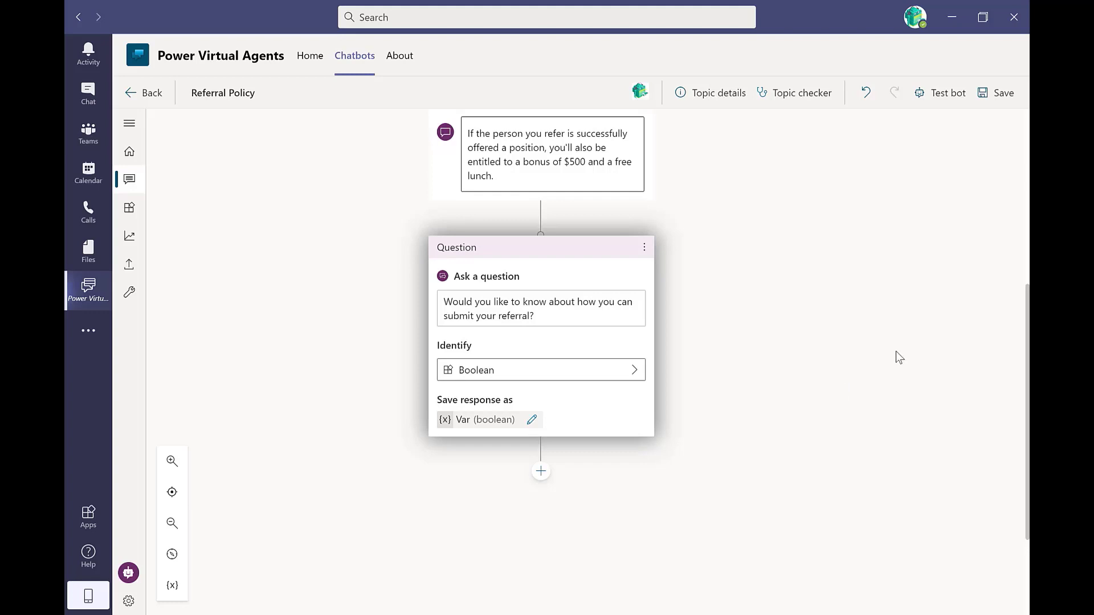
- Rename the variable that stores the question's response to "referral"
{"action": "left_click", "coordinate": [532, 420]}
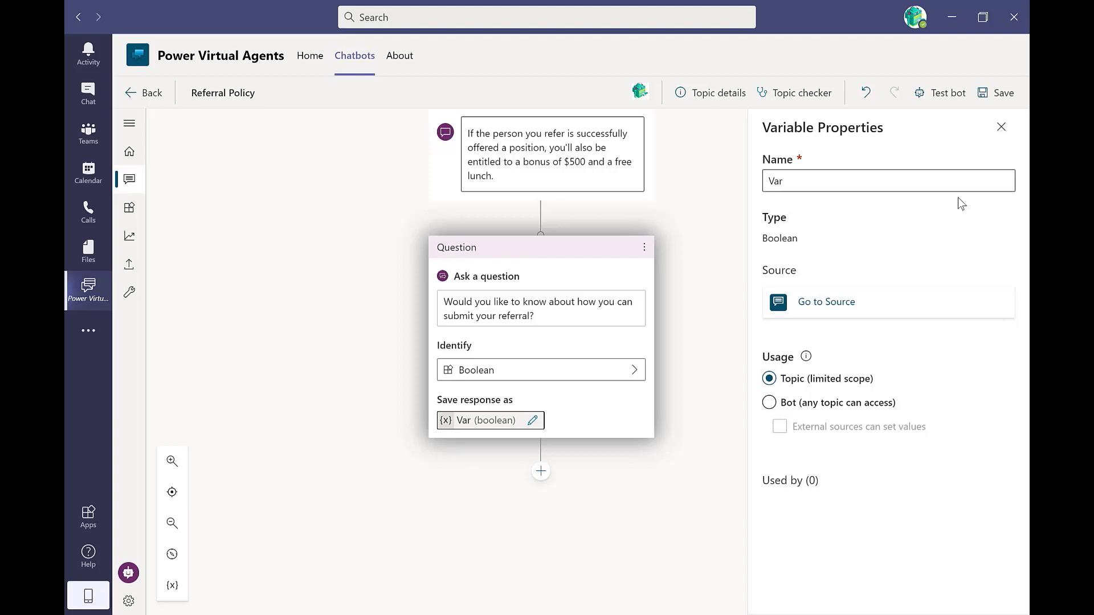
{"action": "left_click", "coordinate": [963, 180]}
{"action": "key", "text": "ctrl+a"}
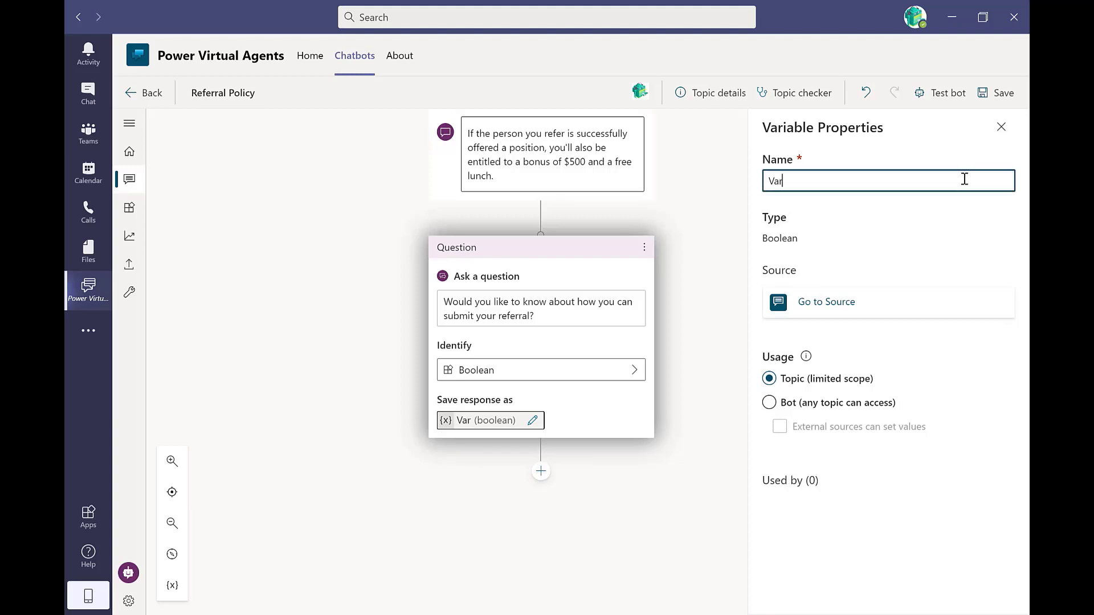
{"action": "type", "text": "referral"}
- Add a condition below the question that checks whether the referral variable is equal to True
{"action": "left_click", "coordinate": [540, 471]}
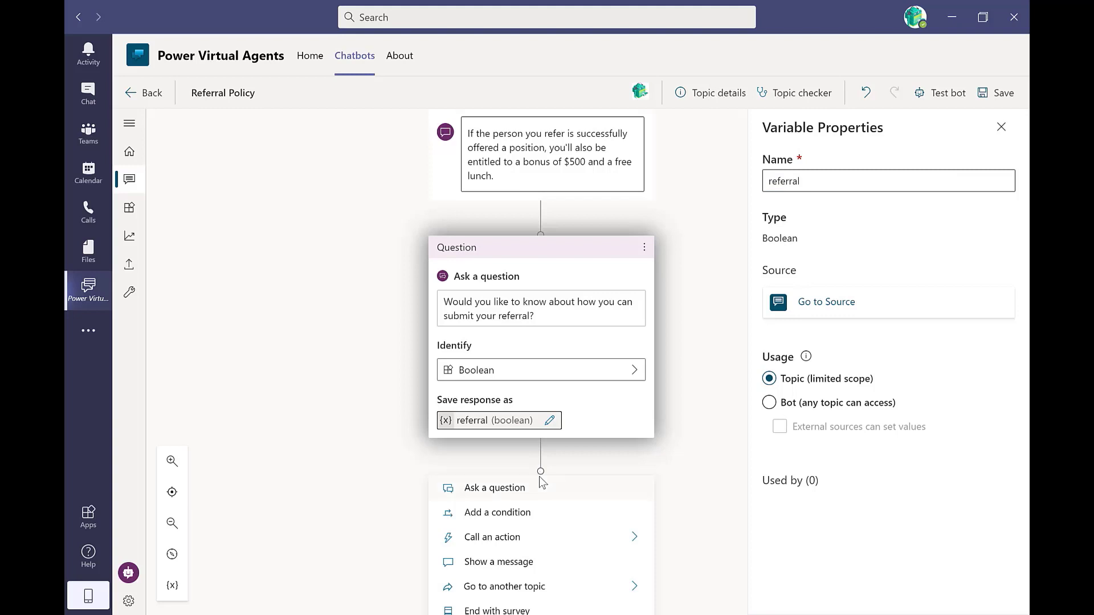
{"action": "left_click", "coordinate": [527, 513]}
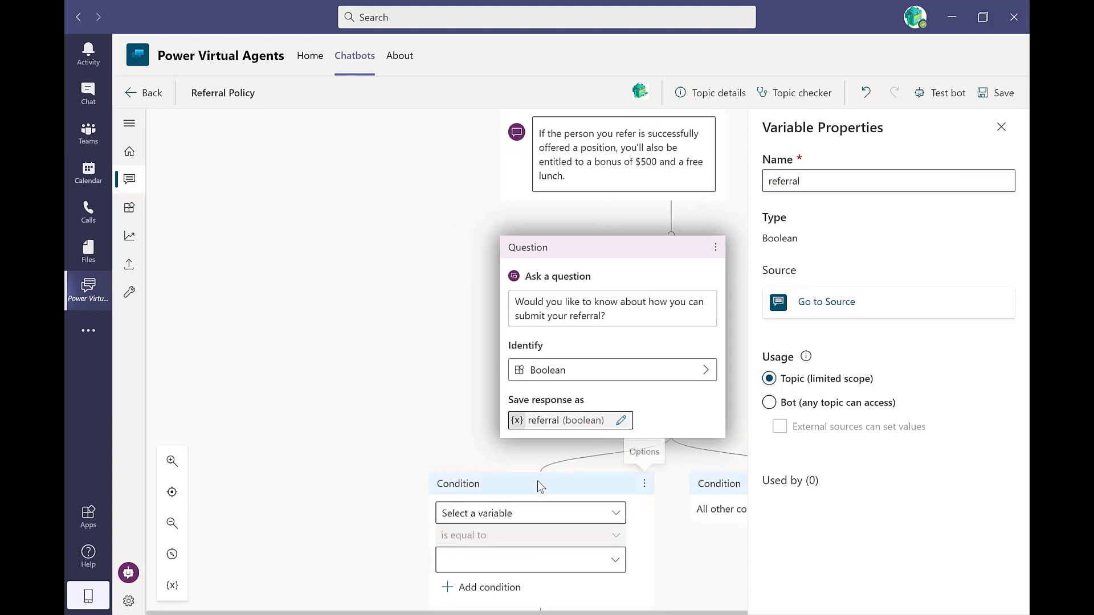
{"action": "left_click", "coordinate": [1001, 127]}
{"action": "scroll", "coordinate": [570, 433], "scroll_direction": "down", "scroll_amount": 3}
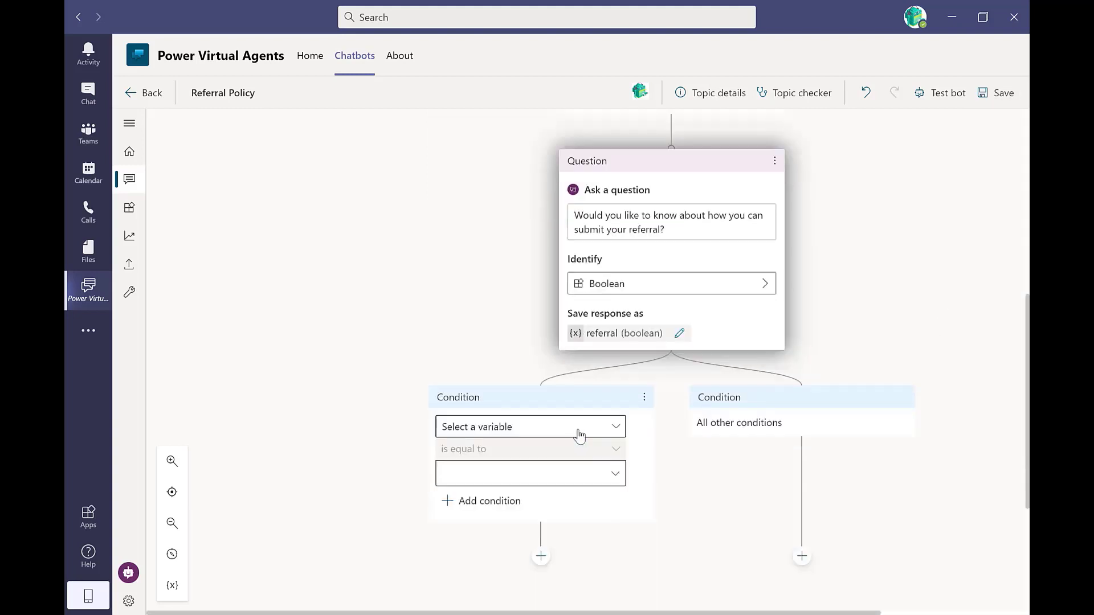
{"action": "left_click", "coordinate": [606, 374]}
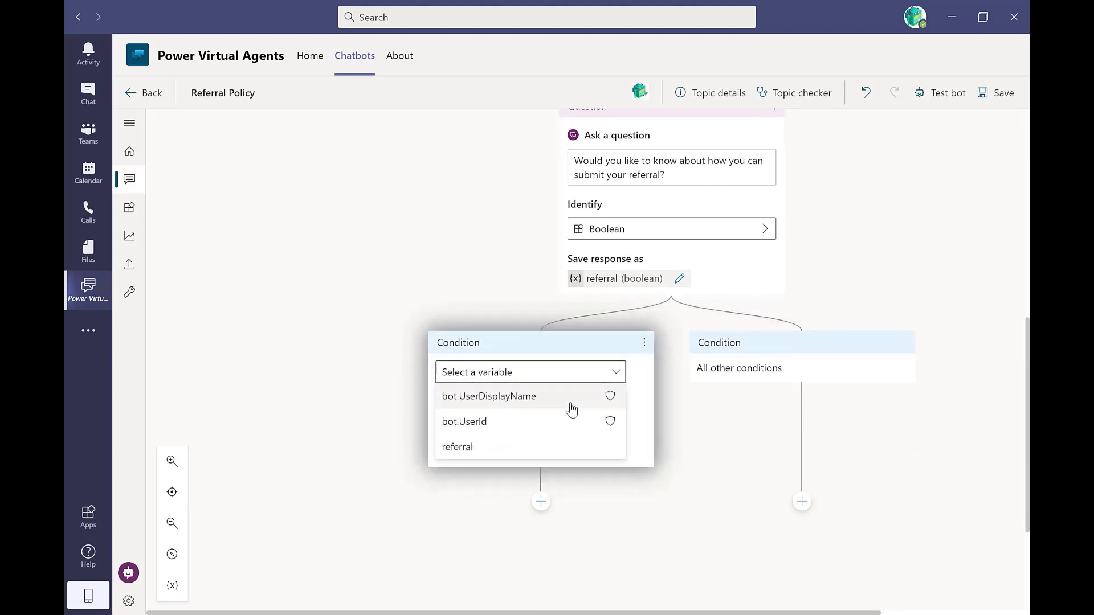
{"action": "left_click", "coordinate": [540, 447]}
{"action": "left_click", "coordinate": [518, 423]}
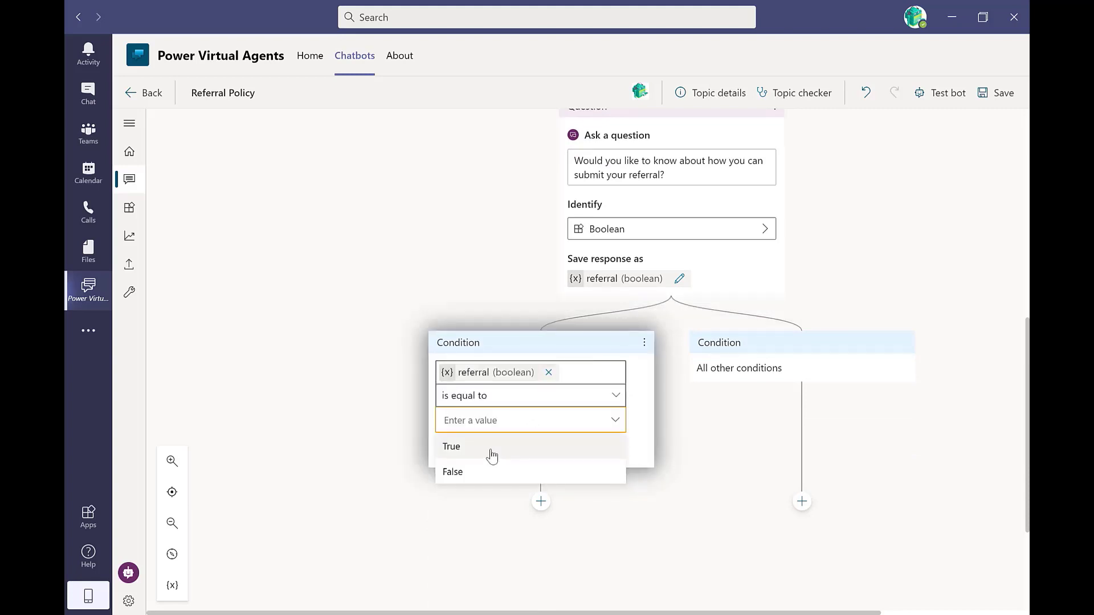
{"action": "left_click", "coordinate": [490, 447]}
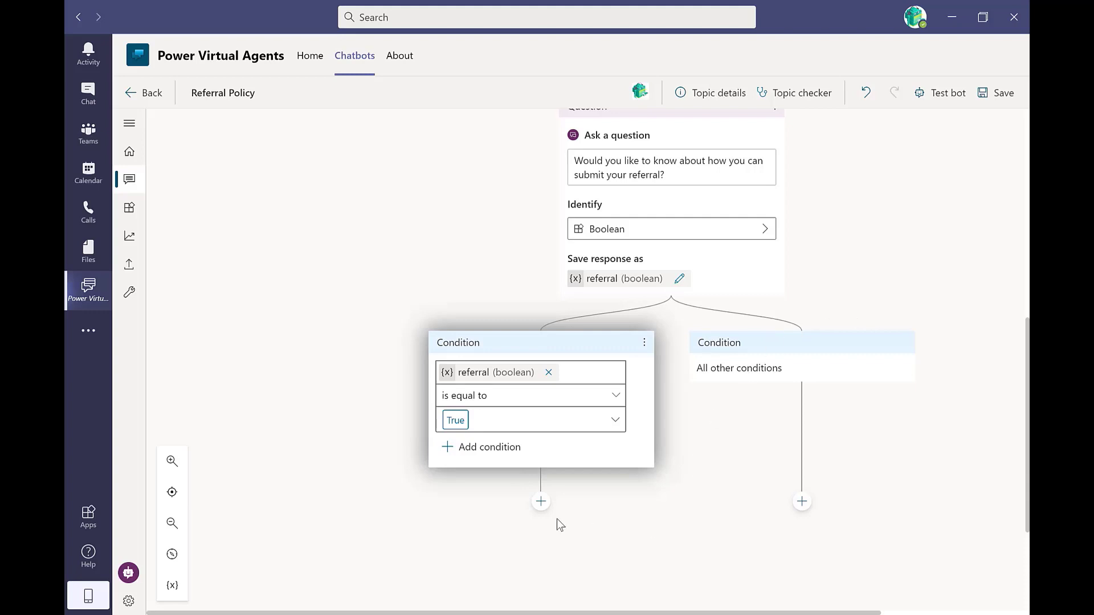
- Add a True-branch message listing what to send the Recruitment Manager: role name, referral's contact details, resume, reasons for fit, and where vacancies are posted
{"action": "left_click", "coordinate": [541, 508]}
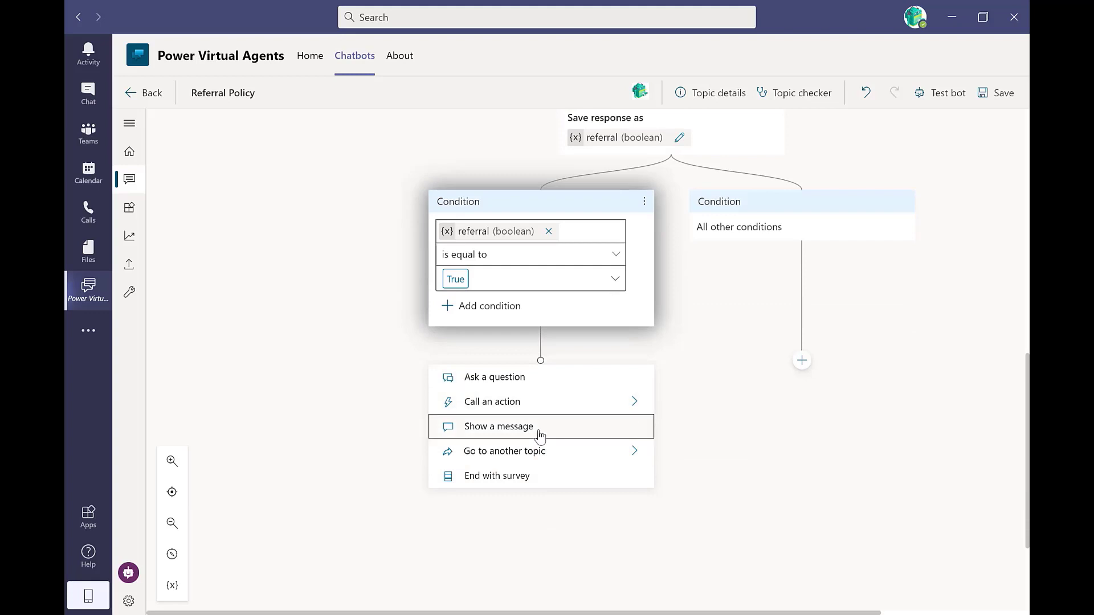
{"action": "left_click", "coordinate": [540, 436]}
{"action": "type", "text": "Please send the following to the Recruitment Manager: Name of the role Contact details of your referral Their resume Why you think they would be a good fit  You can find current vacancies posted in the Announcements channel of the Office team."}
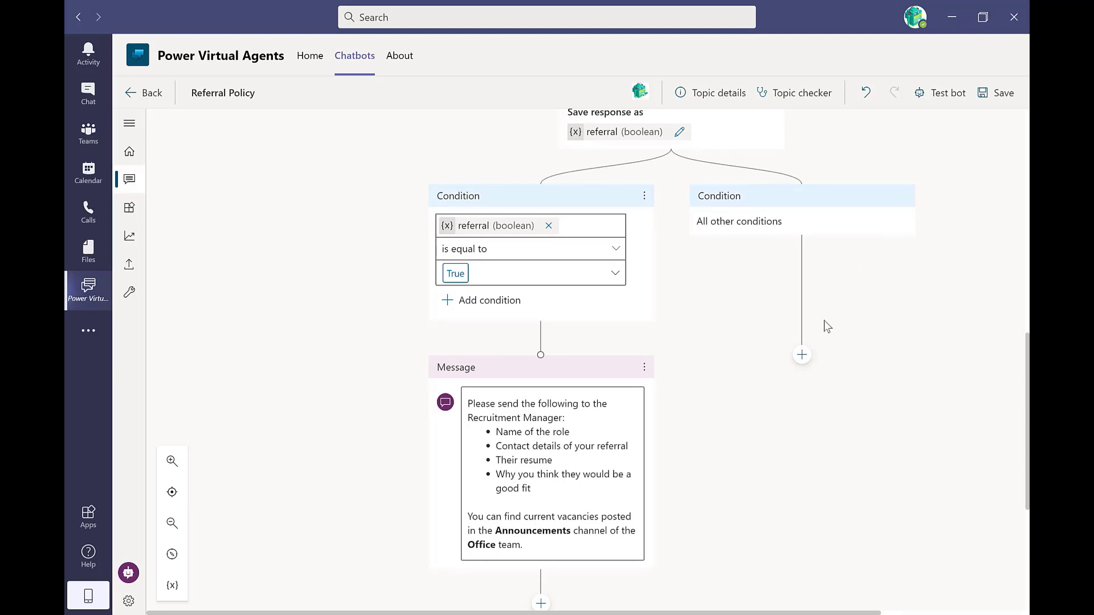
- End the True branch with a survey directly below the referral instructions message
{"action": "scroll", "coordinate": [824, 321], "scroll_direction": "down", "scroll_amount": 3}
{"action": "left_click", "coordinate": [541, 391]}
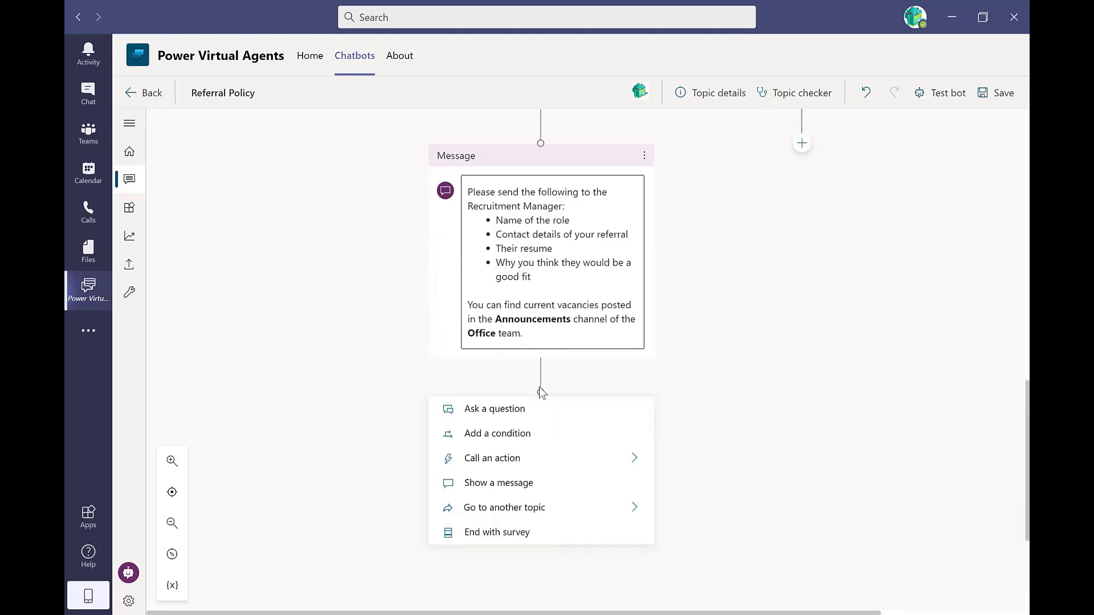
{"action": "left_click", "coordinate": [529, 534]}
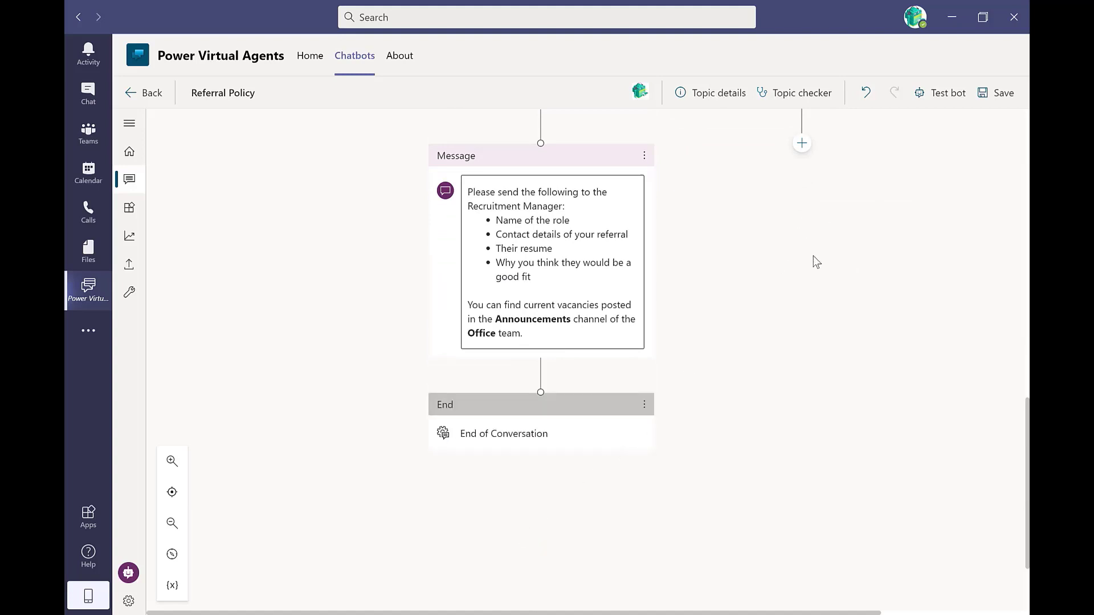
- Connect the All other conditions branch to the existing End of Conversation node and save the topic
{"action": "scroll", "coordinate": [815, 268], "scroll_direction": "up", "scroll_amount": 5}
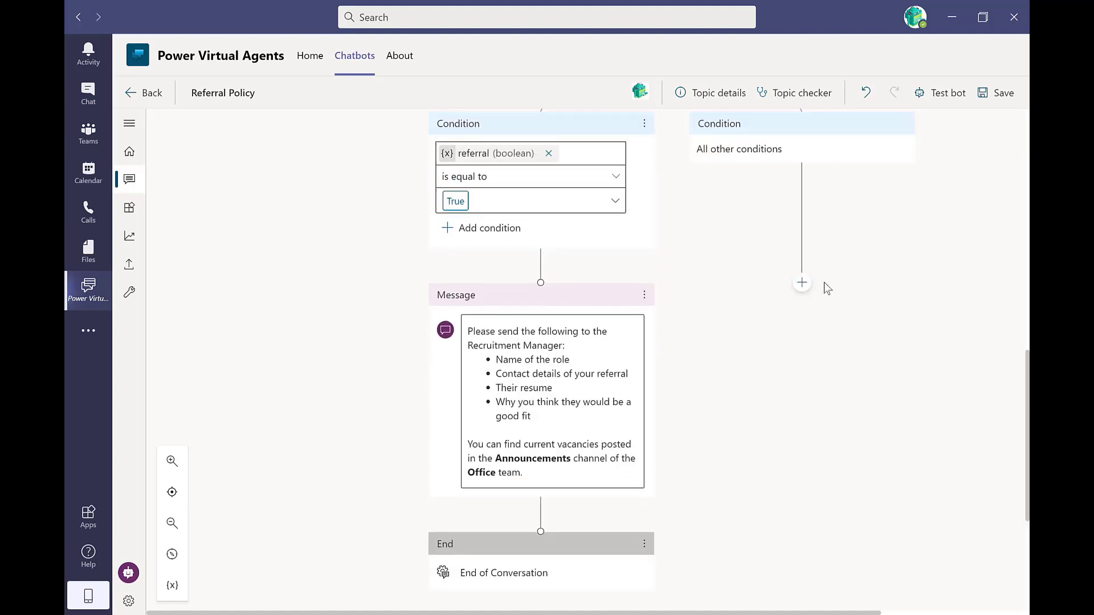
{"action": "scroll", "coordinate": [832, 317], "scroll_direction": "down", "scroll_amount": 5}
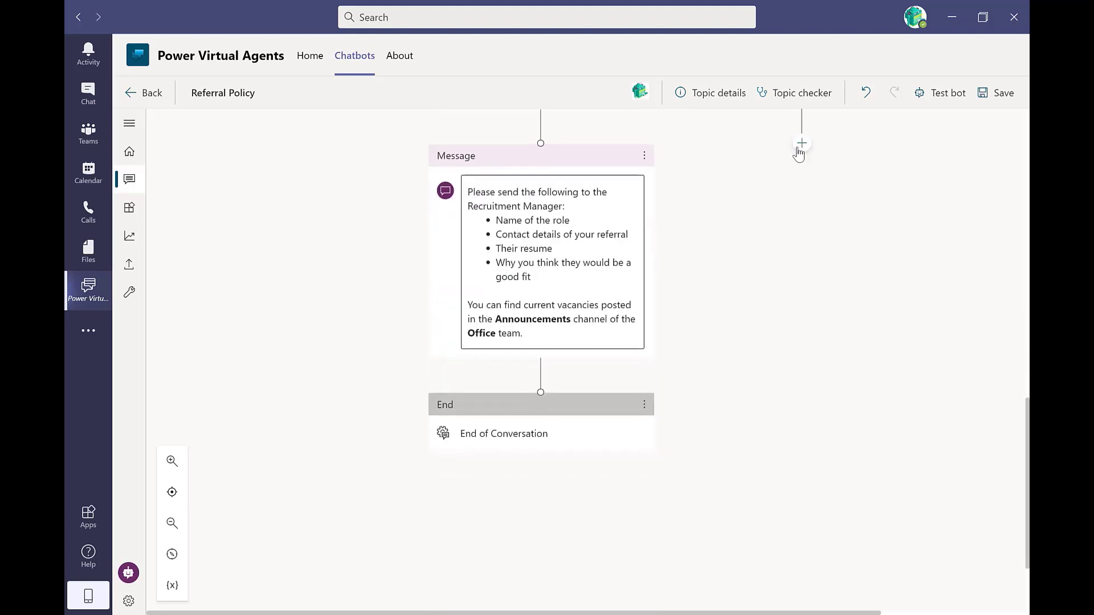
{"action": "left_click", "coordinate": [802, 144]}
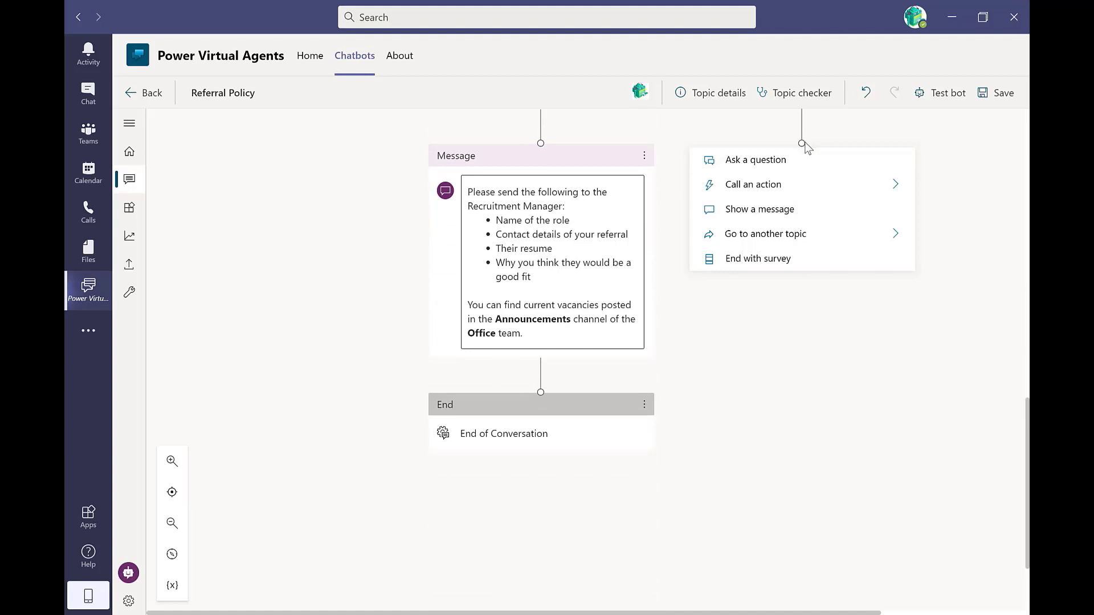
{"action": "left_click_drag", "start_coordinate": [802, 143], "coordinate": [542, 397]}
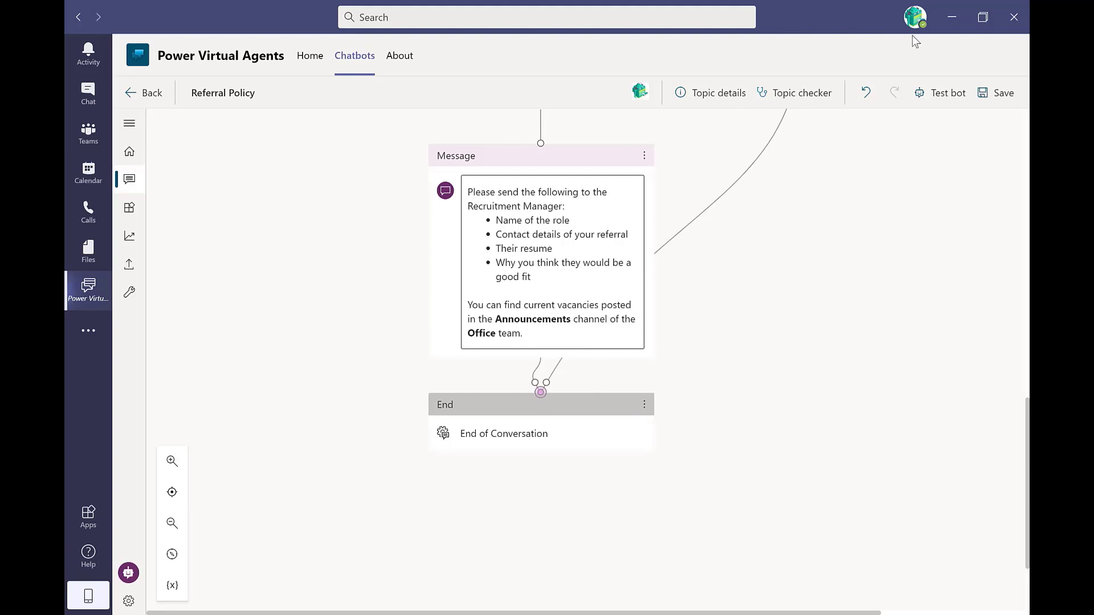
{"action": "left_click", "coordinate": [981, 106]}
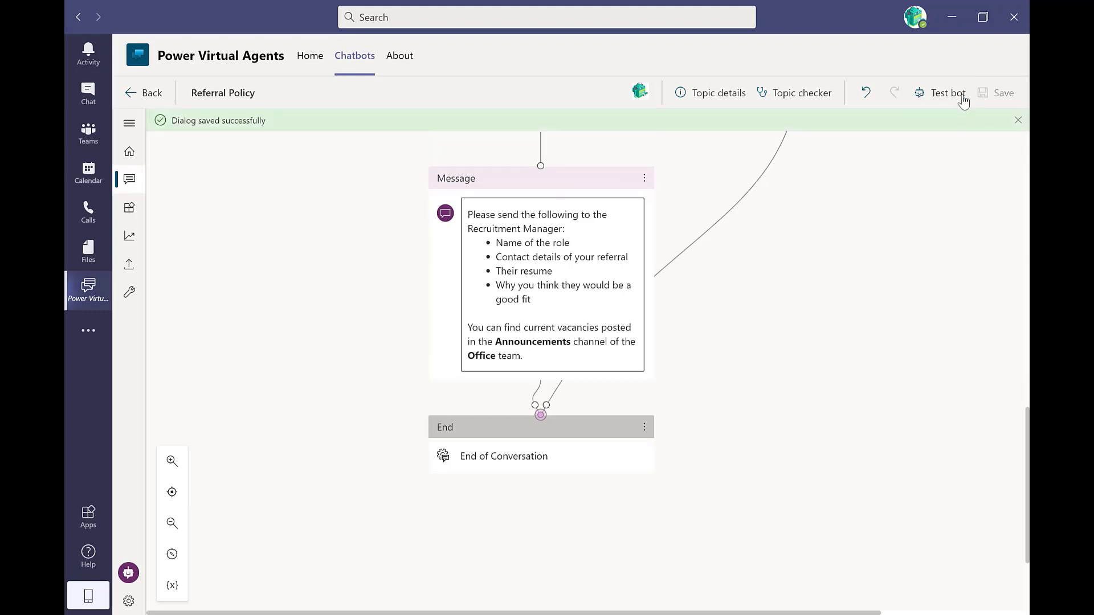
- Start a bot test by sending the message "i want to submit a referral"
{"action": "left_click", "coordinate": [961, 96]}
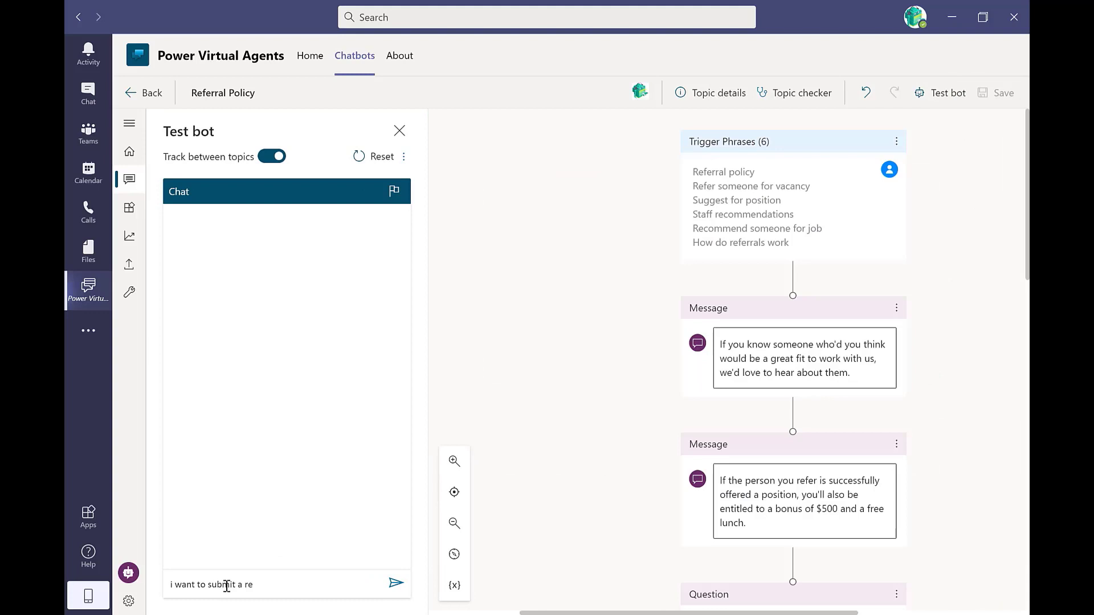
{"action": "type", "text": "ferral"}
{"action": "key", "text": "Return"}
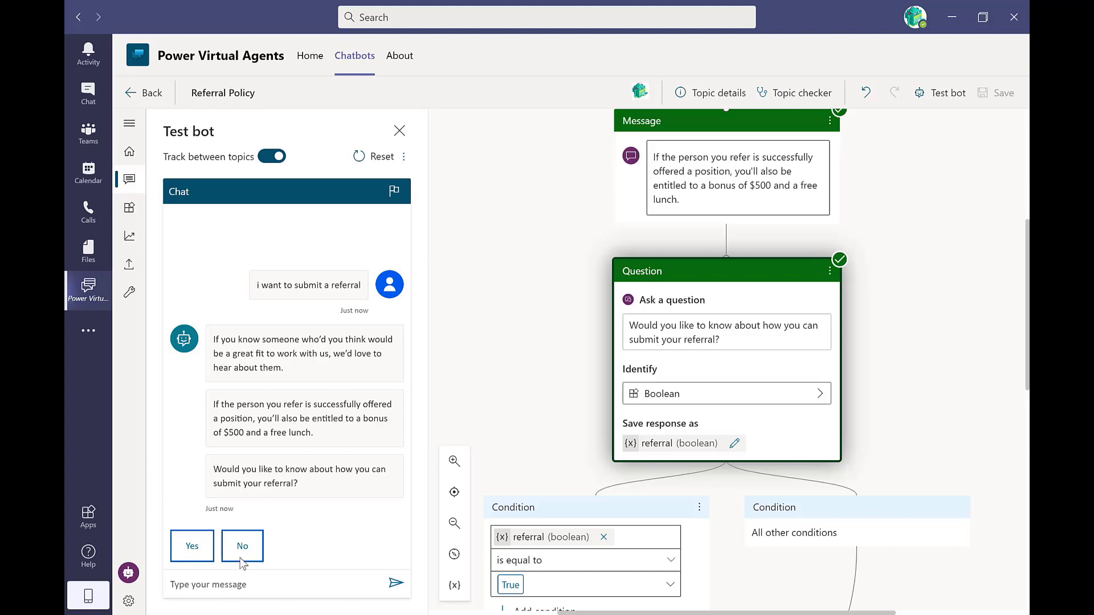
- Complete the test conversation by answering Yes to both questions, rating the experience 5 stars and declining further help
{"action": "left_click", "coordinate": [199, 549]}
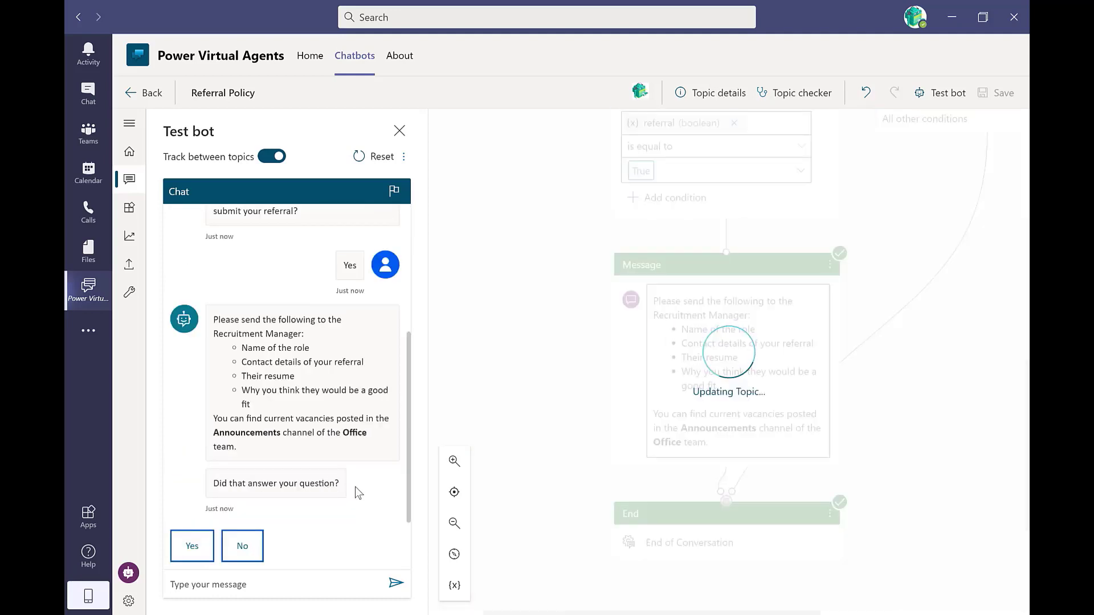
{"action": "left_click", "coordinate": [204, 550]}
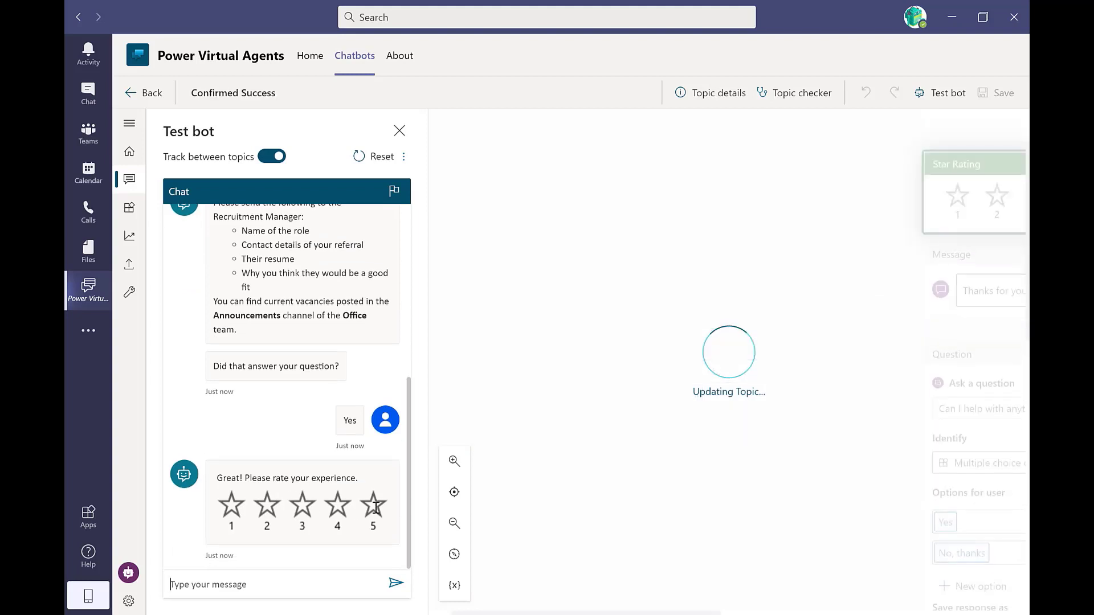
{"action": "left_click", "coordinate": [374, 512]}
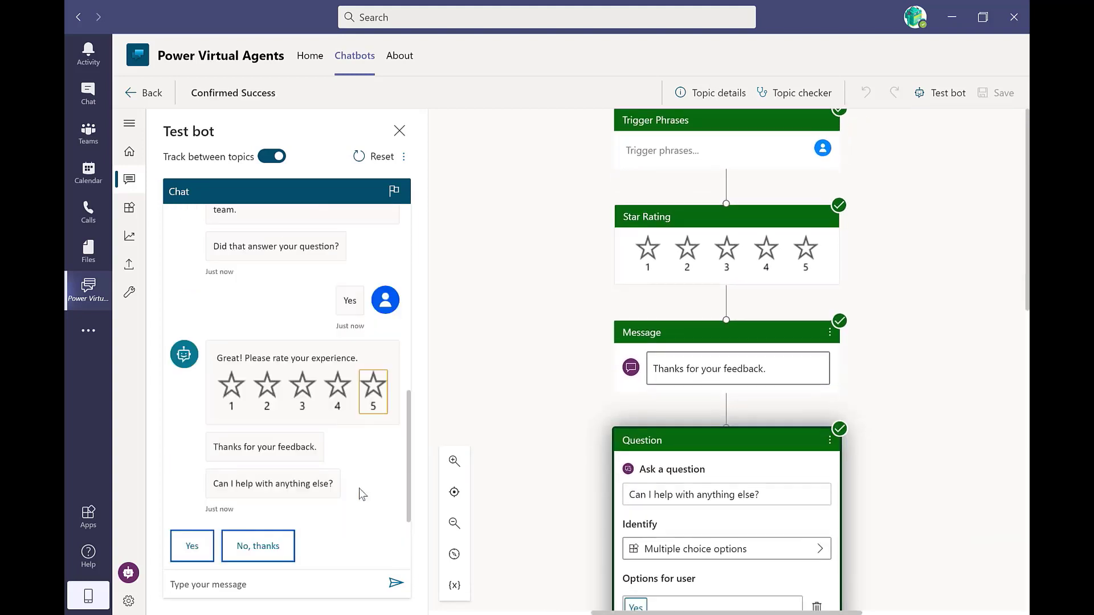
{"action": "left_click", "coordinate": [292, 546]}
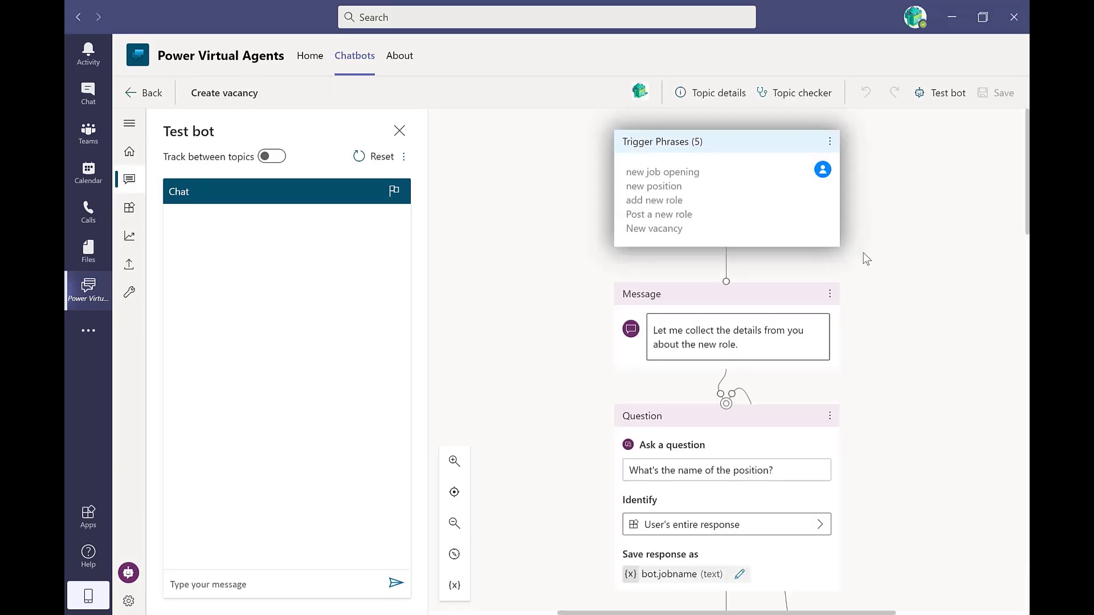
- In the Create vacancy topic, insert an action between the correctjobinfo True condition and its message, and create a new flow for it
{"action": "scroll", "coordinate": [888, 479], "scroll_direction": "down", "scroll_amount": 9}
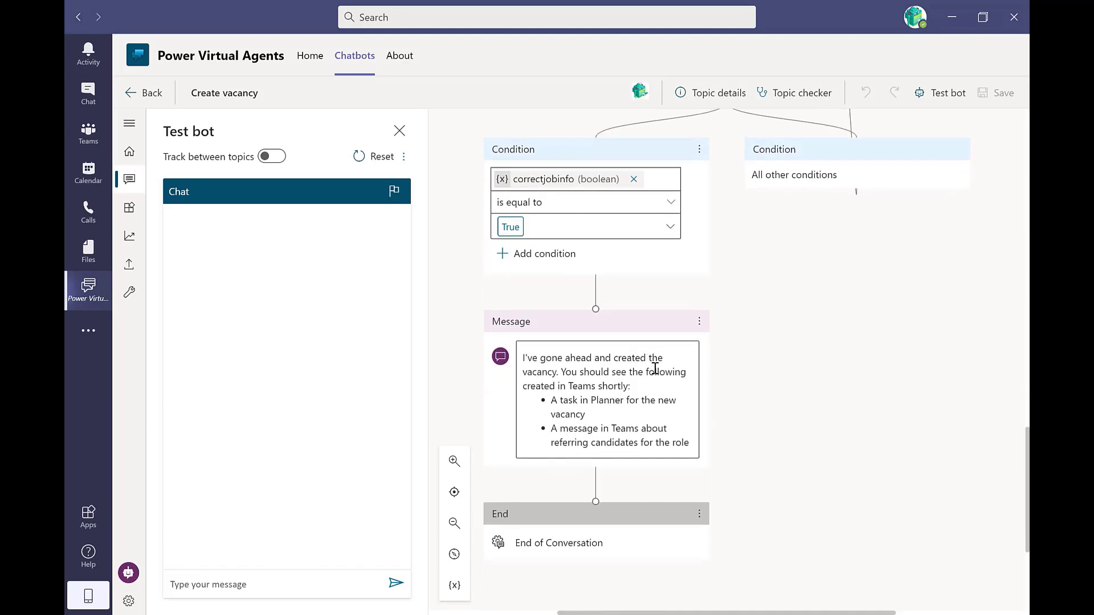
{"action": "left_click", "coordinate": [596, 309]}
{"action": "mouse_move", "coordinate": [631, 358]}
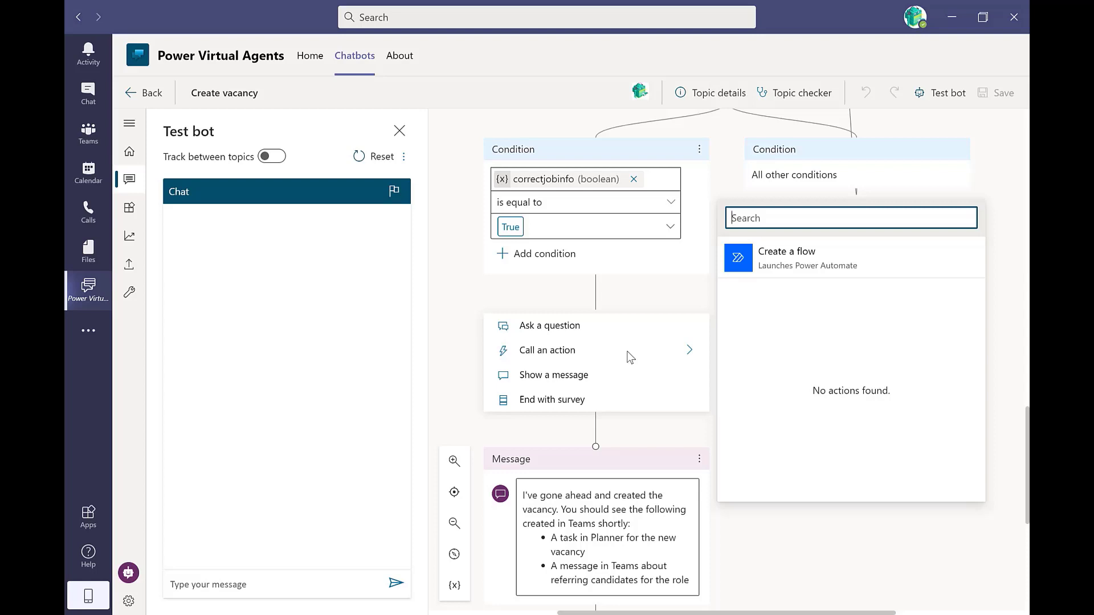
{"action": "left_click", "coordinate": [798, 257]}
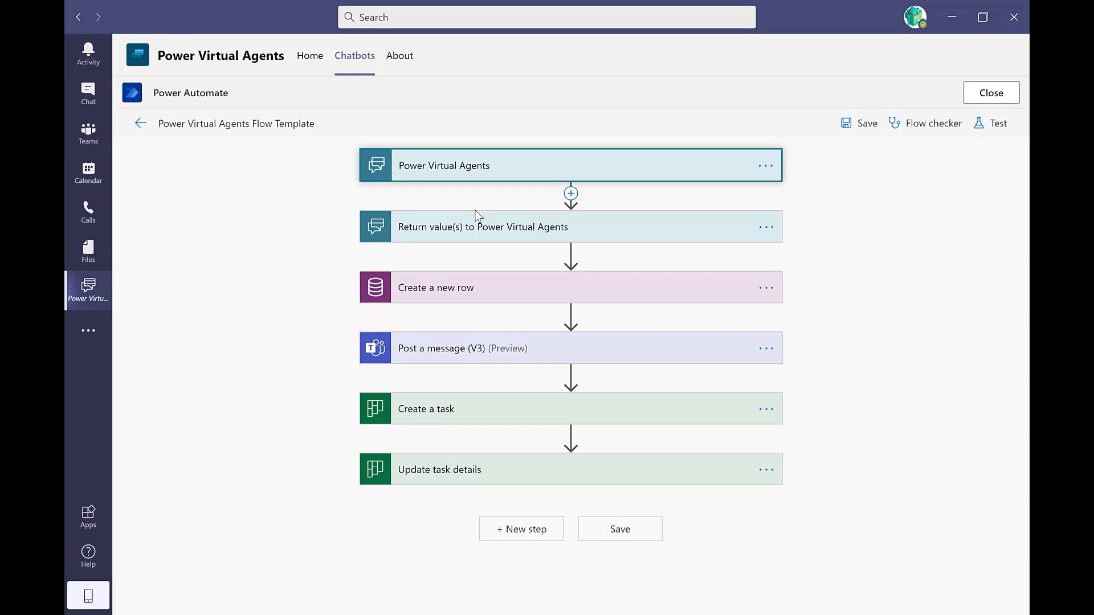
- Replace the name of the Power Virtual Agents Flow Template with "Vacancy"
{"action": "left_click", "coordinate": [300, 120]}
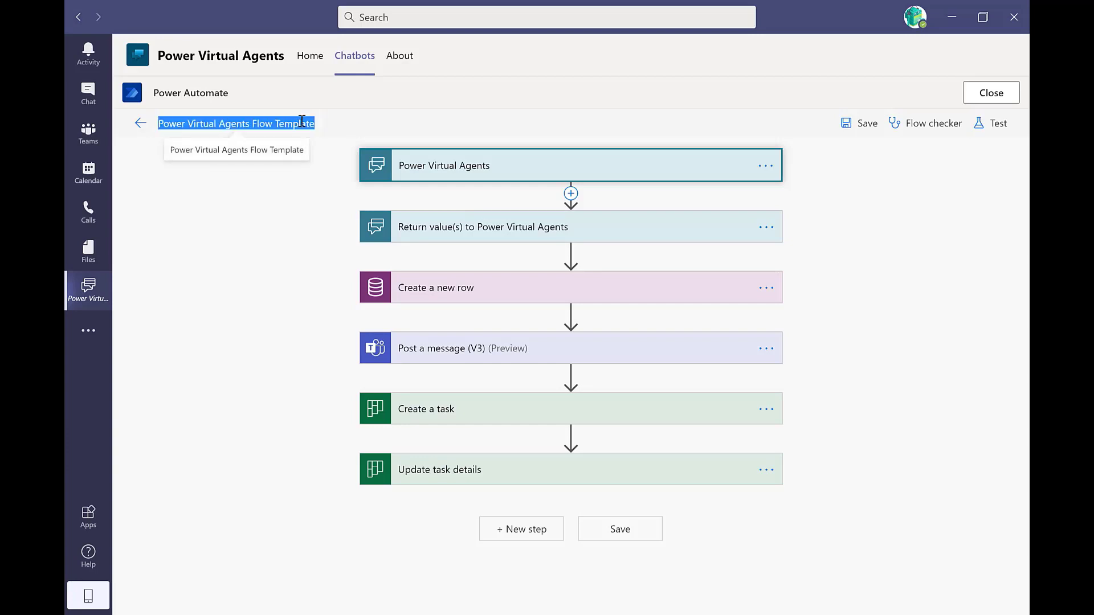
{"action": "type", "text": "Vacan"}
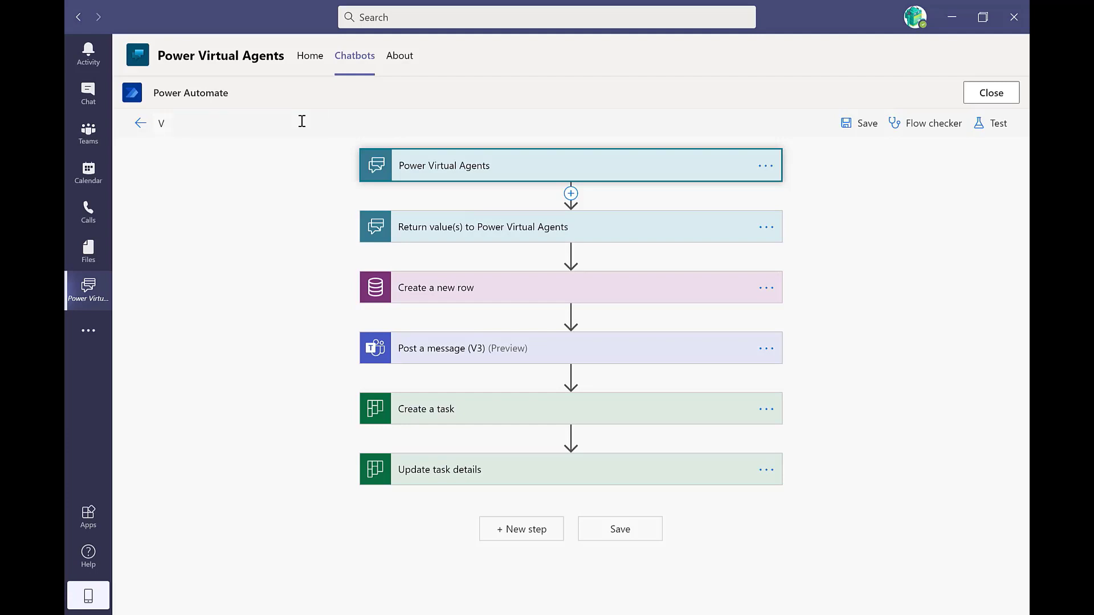
{"action": "type", "text": "cy"}
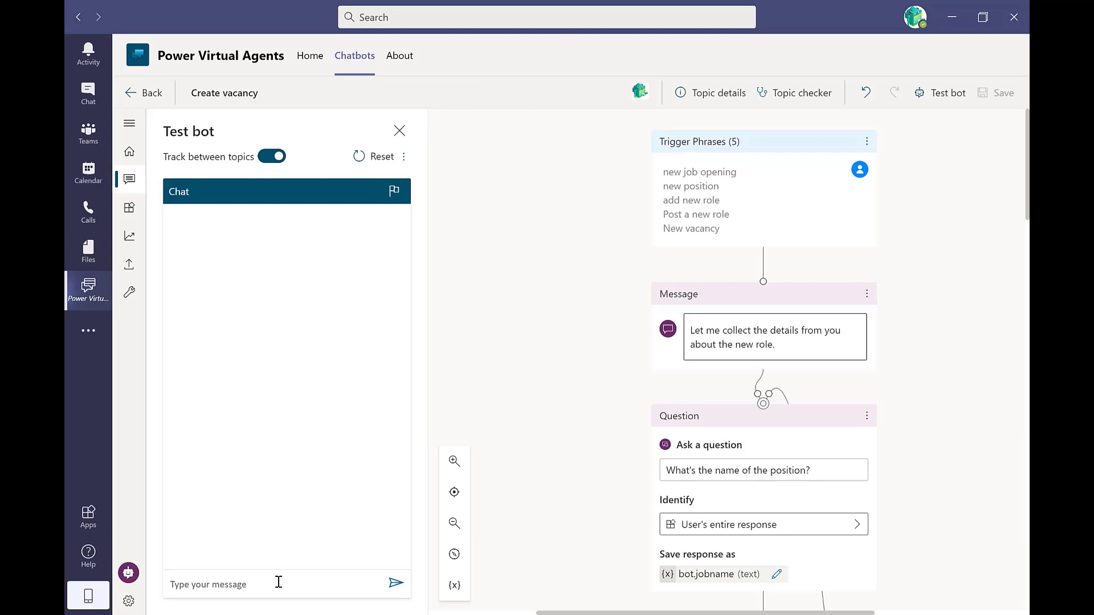
- Test the Create vacancy topic by sending the bot the message "i have a new vacancy"
{"action": "type", "text": "I have"}
{"action": "key", "text": "Return"}
{"action": "type", "text": "i have a new vacancy"}
{"action": "key", "text": "Return"}
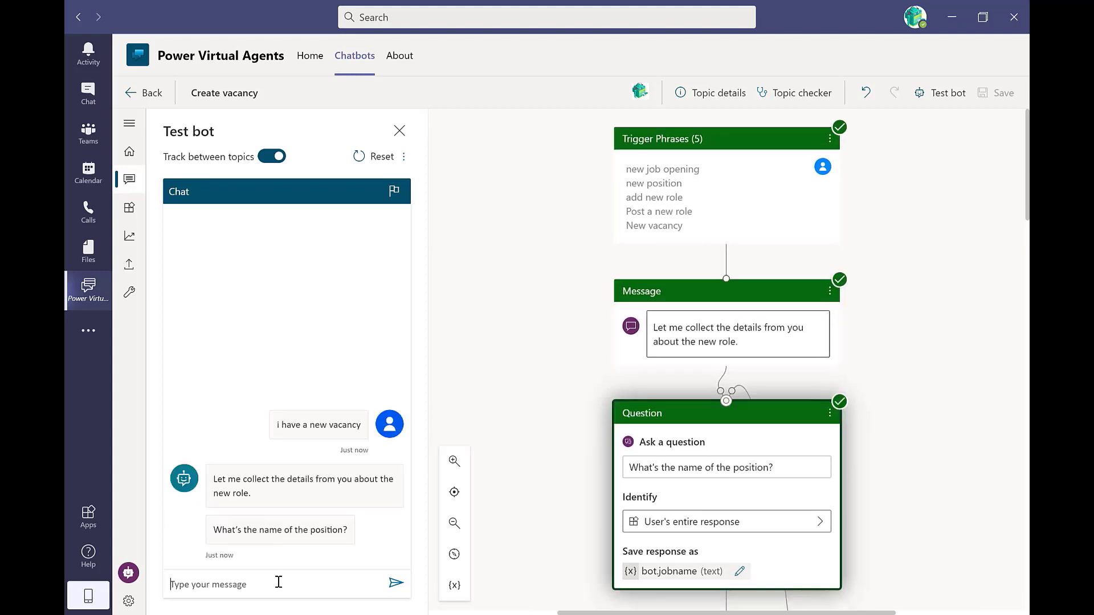
- Answer the bot's questions with the position Sales Manager and the location Sydney, and confirm that the details are correct
{"action": "type", "text": "S"}
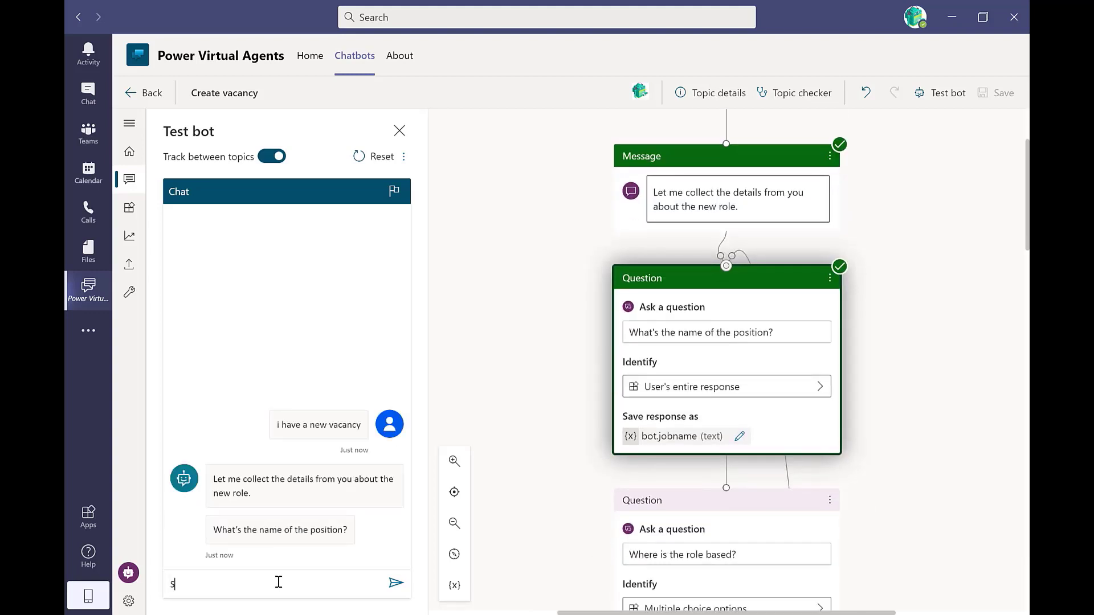
{"action": "type", "text": "ales Manager"}
{"action": "key", "text": "Return"}
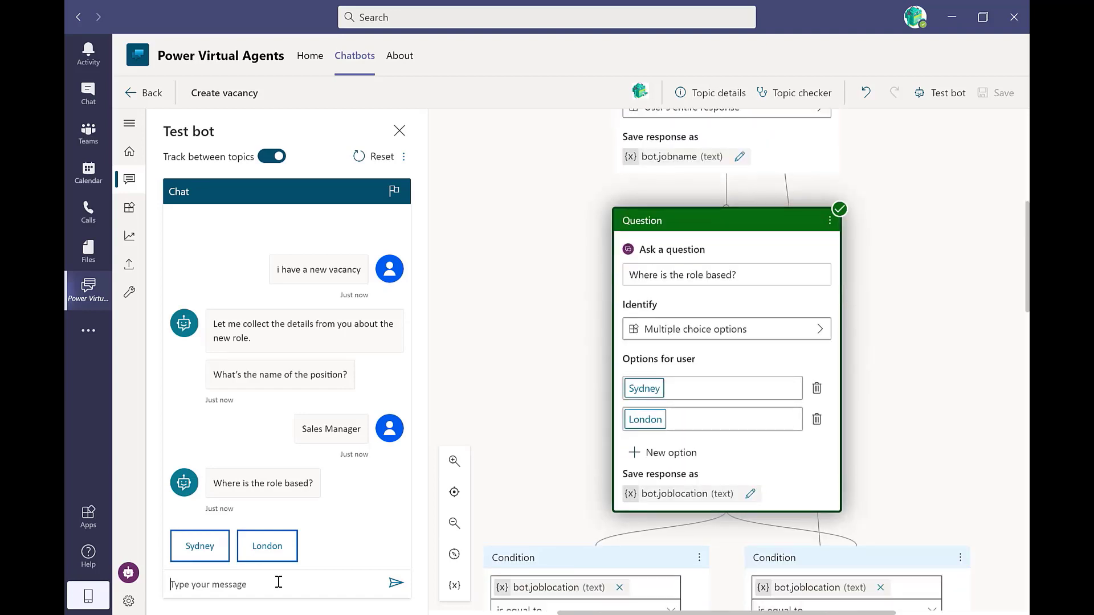
{"action": "left_click", "coordinate": [220, 552]}
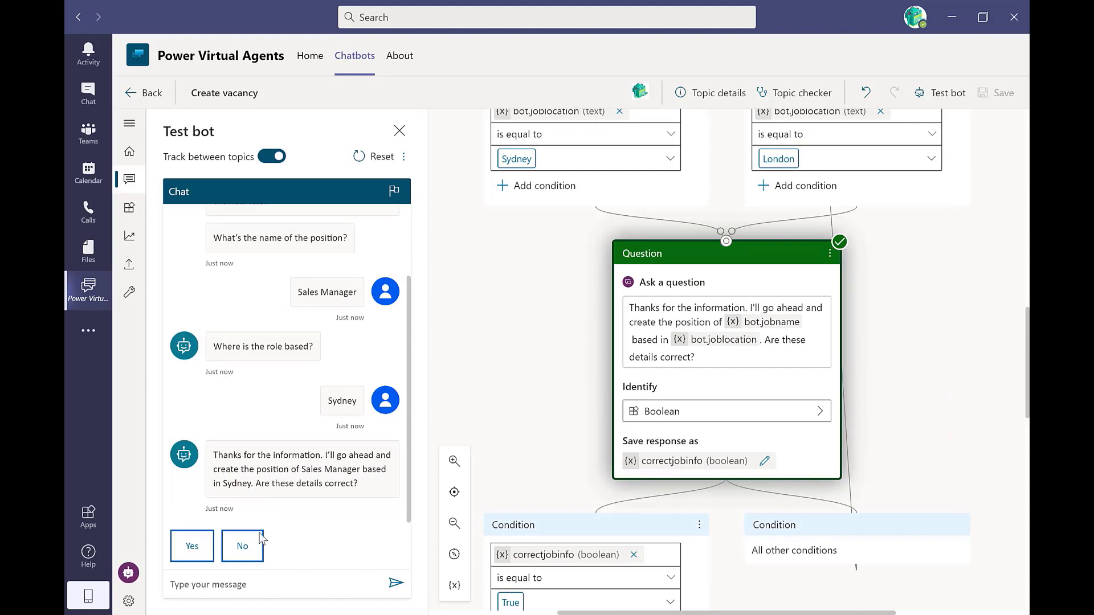
{"action": "left_click", "coordinate": [195, 557]}
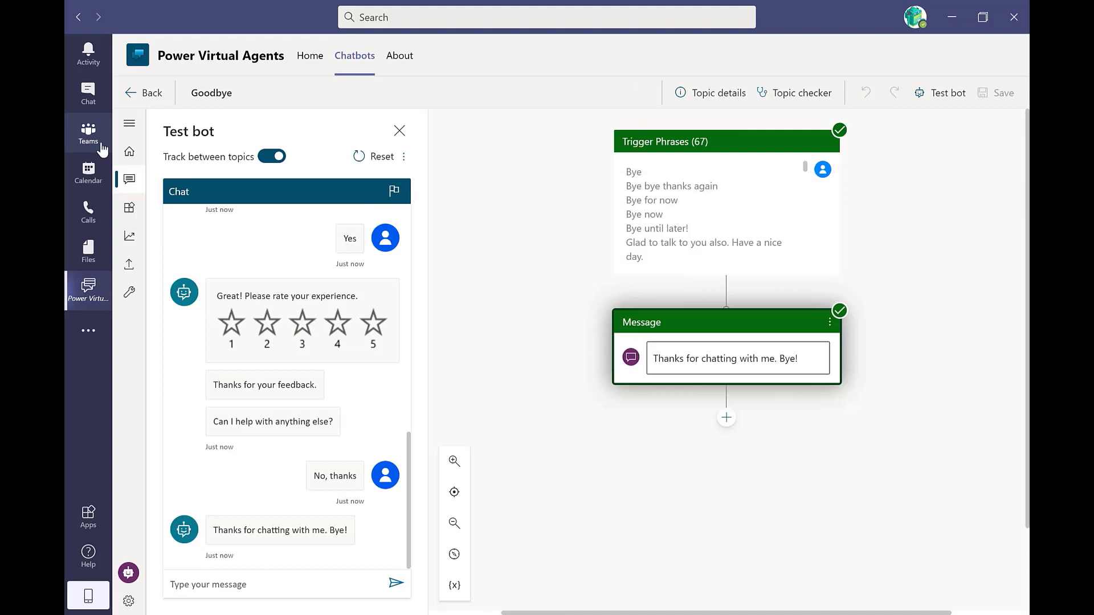
- Check the vacancy post in the Office team's Announcements channel and the Vacancies plan in the Recruitment Team's Candidate Management channel
{"action": "left_click", "coordinate": [100, 147]}
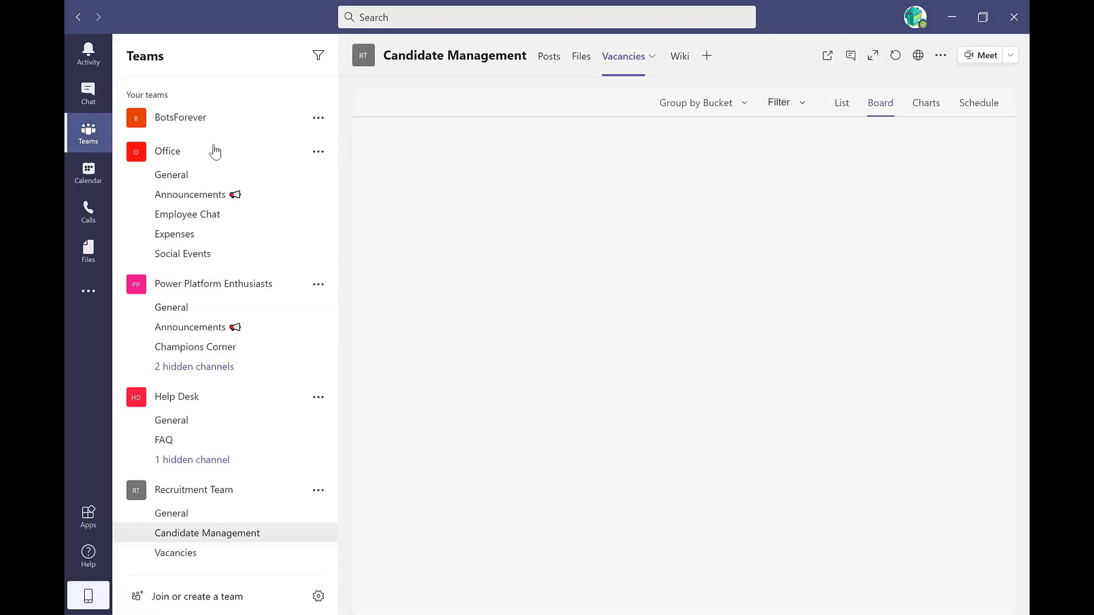
{"action": "left_click", "coordinate": [205, 203]}
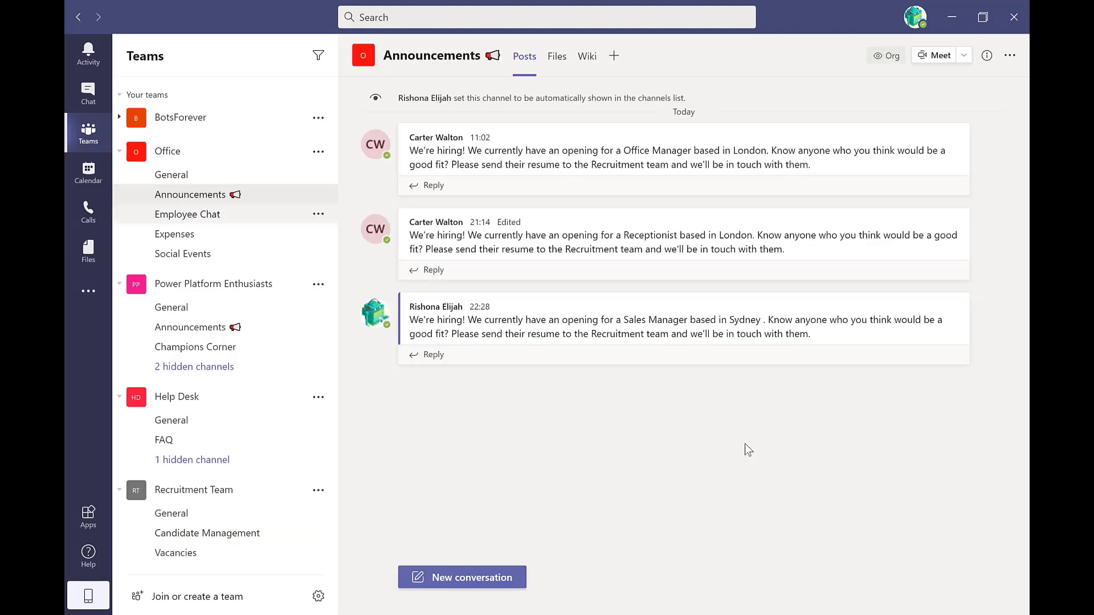
{"action": "mouse_move", "coordinate": [483, 321]}
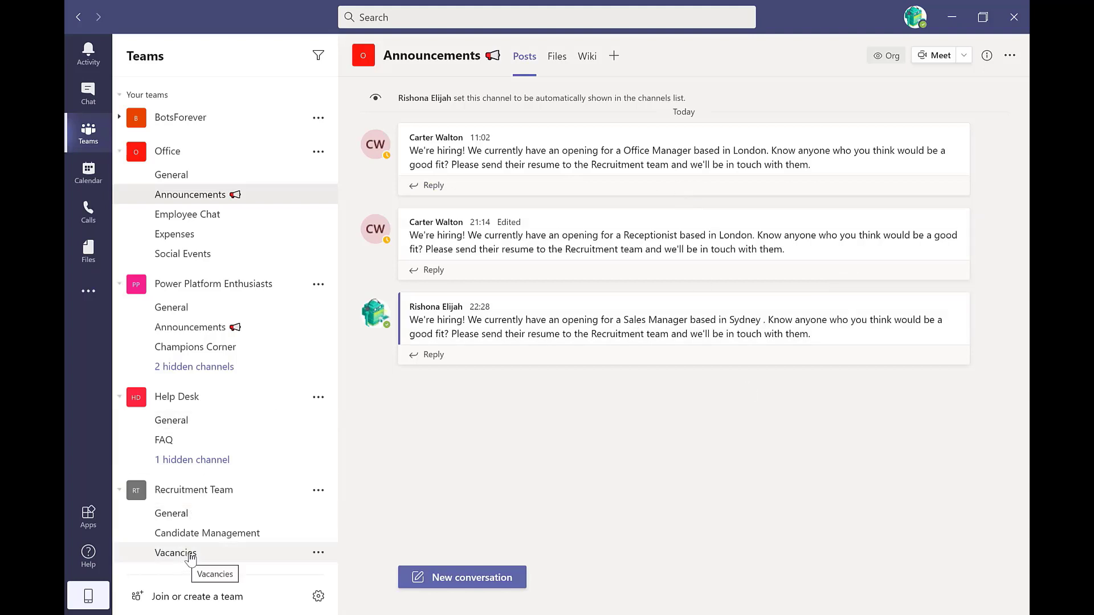
{"action": "left_click", "coordinate": [215, 535]}
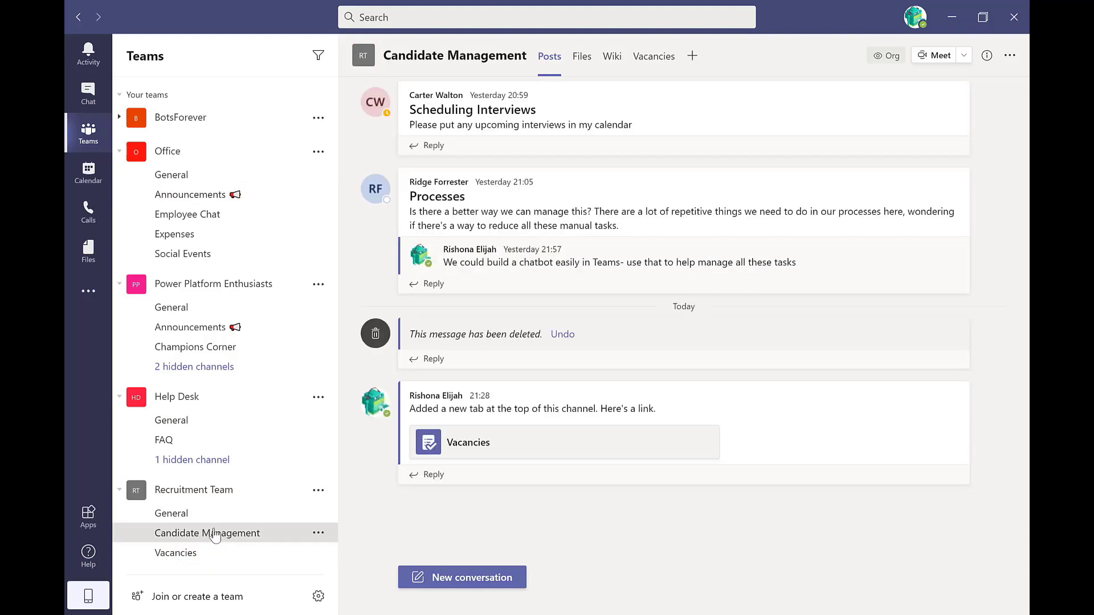
{"action": "left_click", "coordinate": [655, 57]}
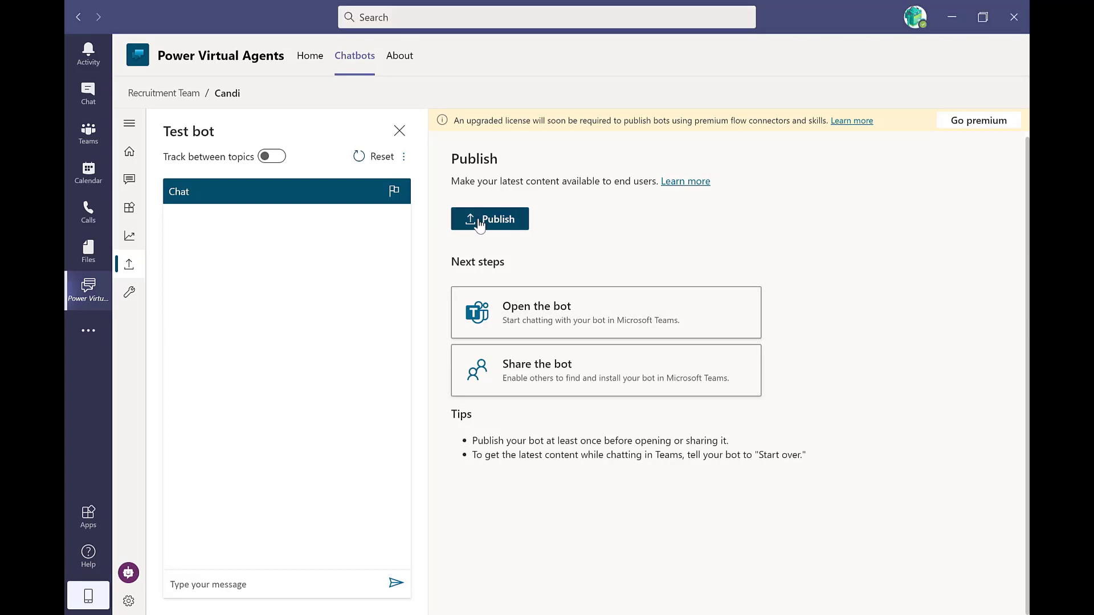
- Open the Candi bot from its publishing page, add it to Teams and pin it to the app bar
{"action": "left_click", "coordinate": [530, 312]}
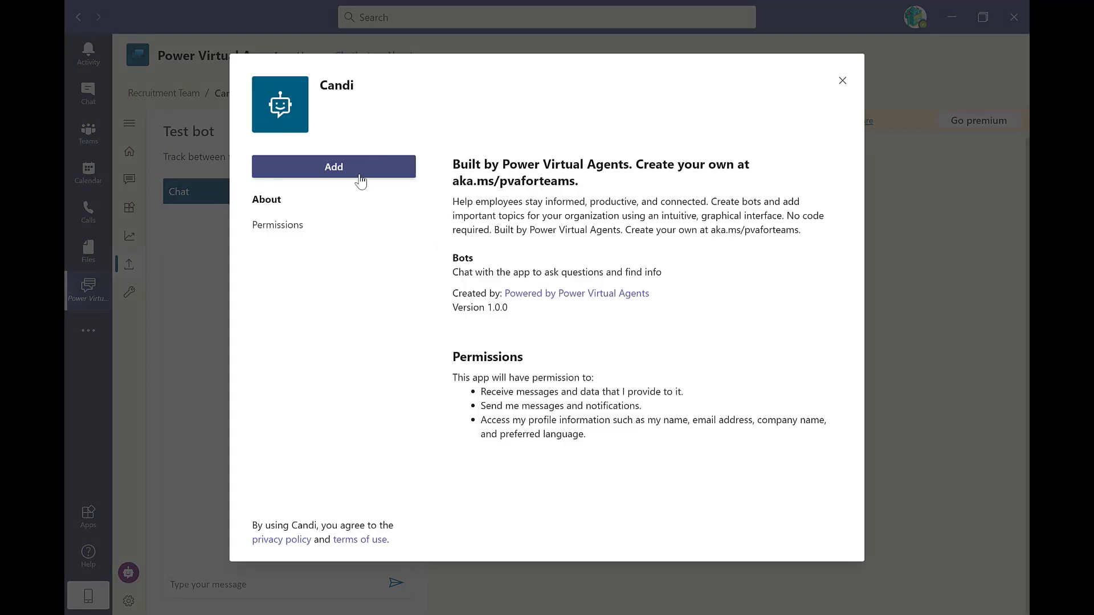
{"action": "left_click", "coordinate": [360, 180]}
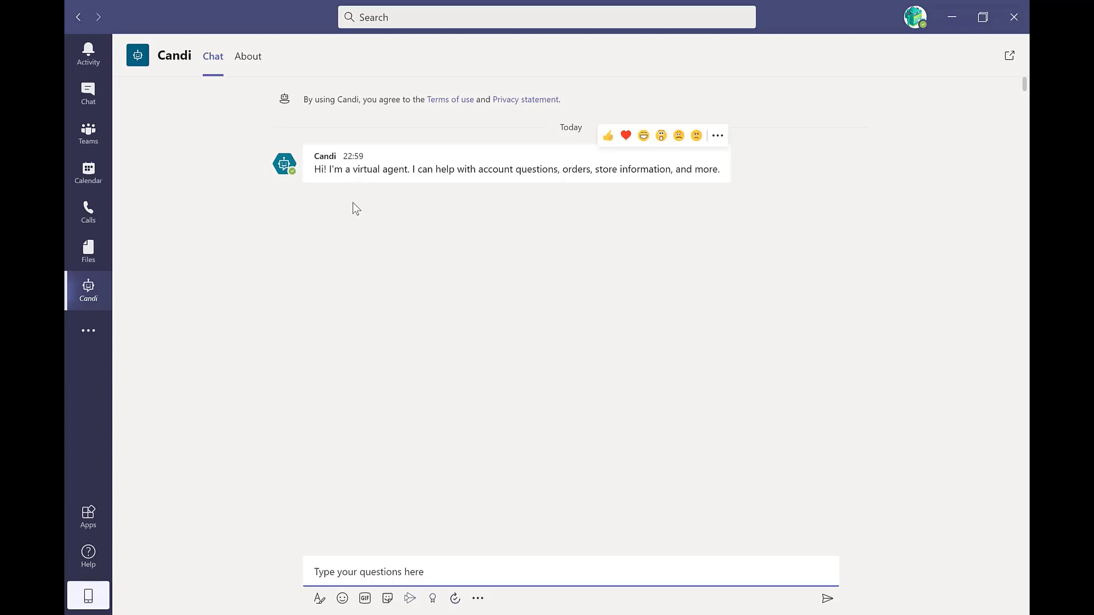
{"action": "right_click", "coordinate": [92, 299]}
{"action": "left_click", "coordinate": [143, 290]}
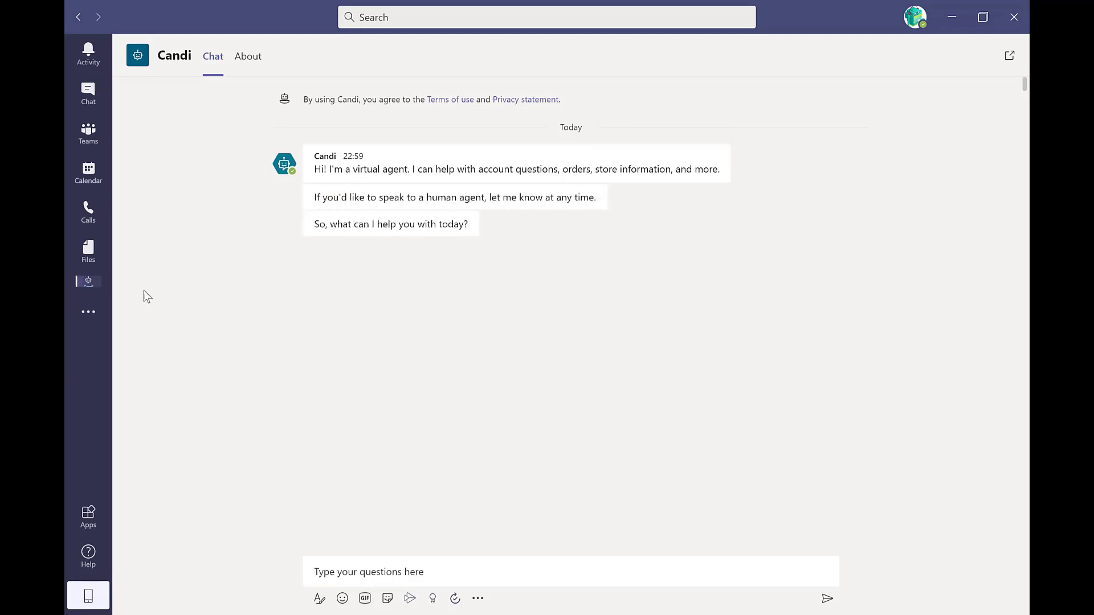
- Chat with Candi by sending "new vacancy", naming the position "Sales manager" and choosing London as its location
{"action": "left_click", "coordinate": [530, 576]}
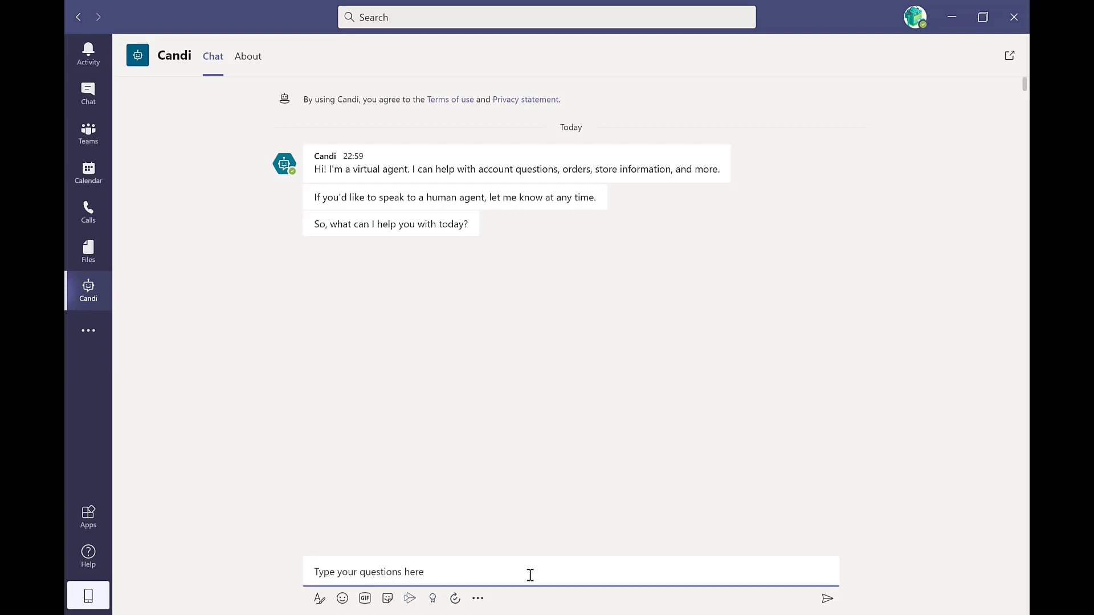
{"action": "type", "text": "new vacan"}
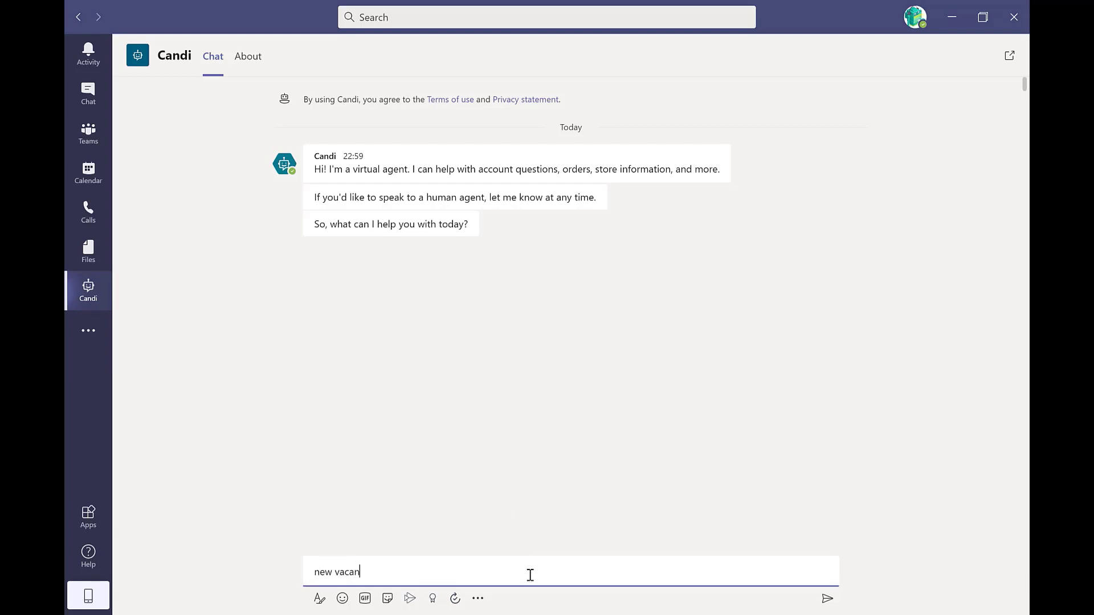
{"action": "type", "text": "cy"}
{"action": "key", "text": "Return"}
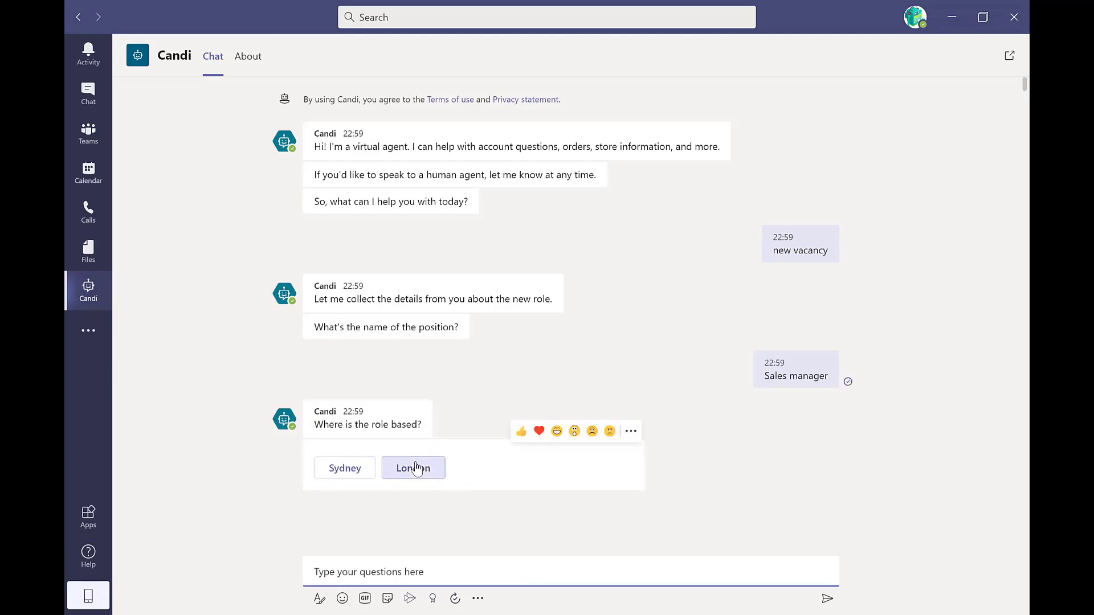
{"action": "left_click", "coordinate": [417, 468]}
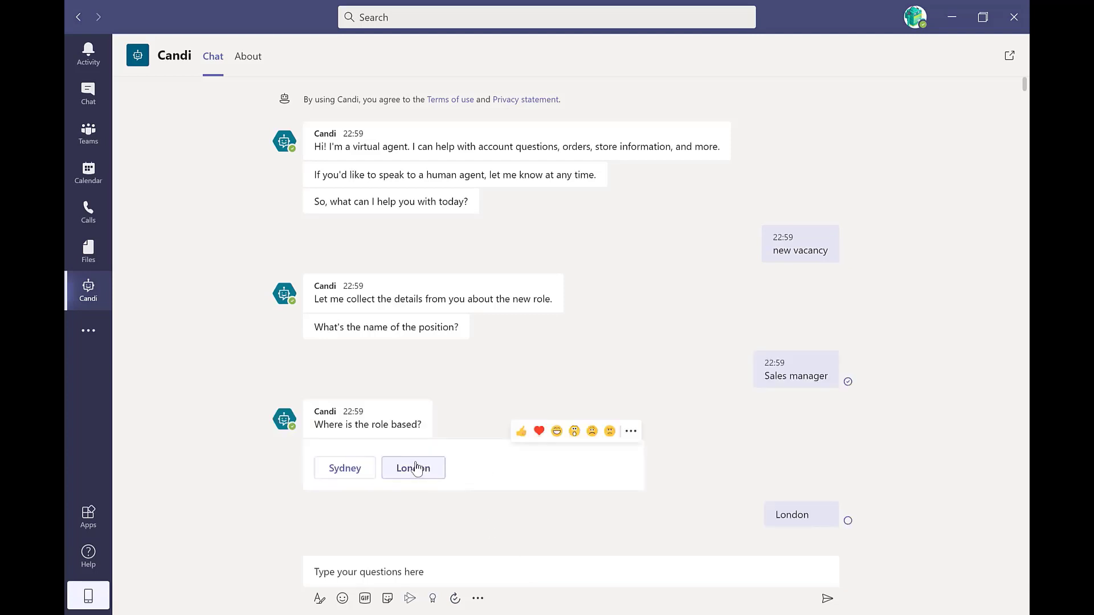